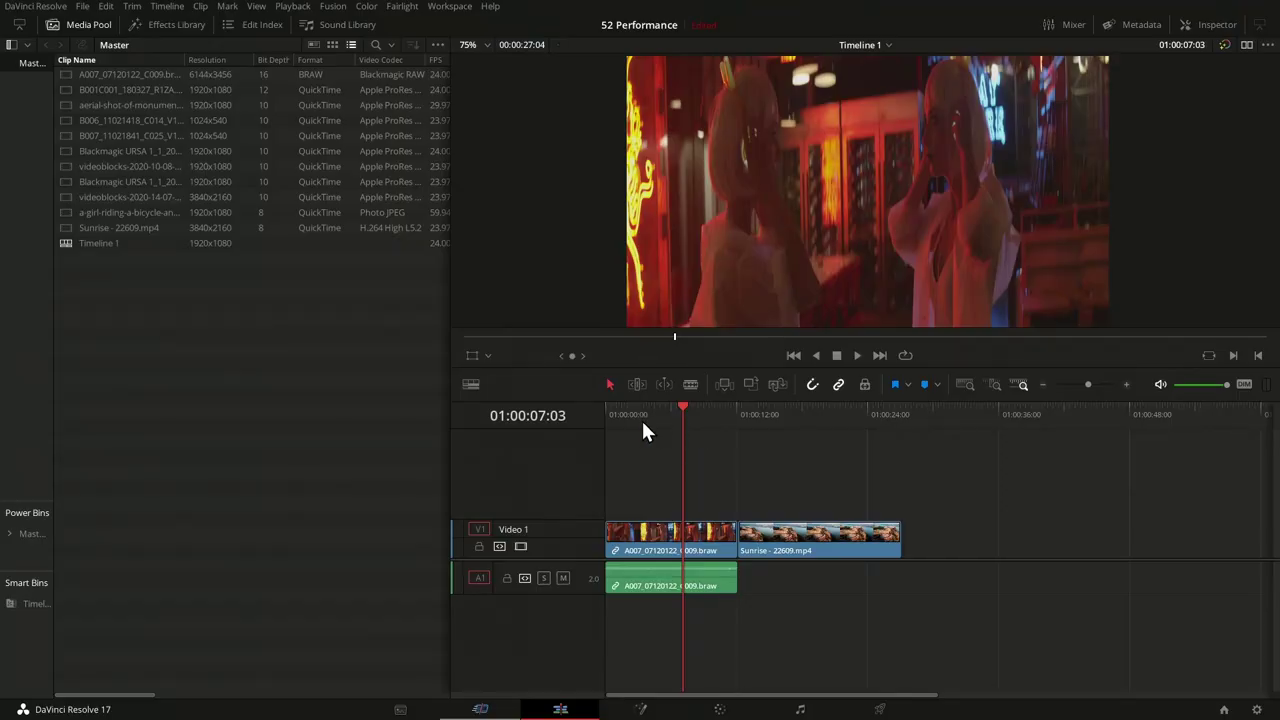
# - Move the playhead to 01:00:03:21 and check the proxy generation option for the Sunrise - 22609.mp4 clip
pyautogui.moveTo(686, 414); pyautogui.dragTo(648, 451)
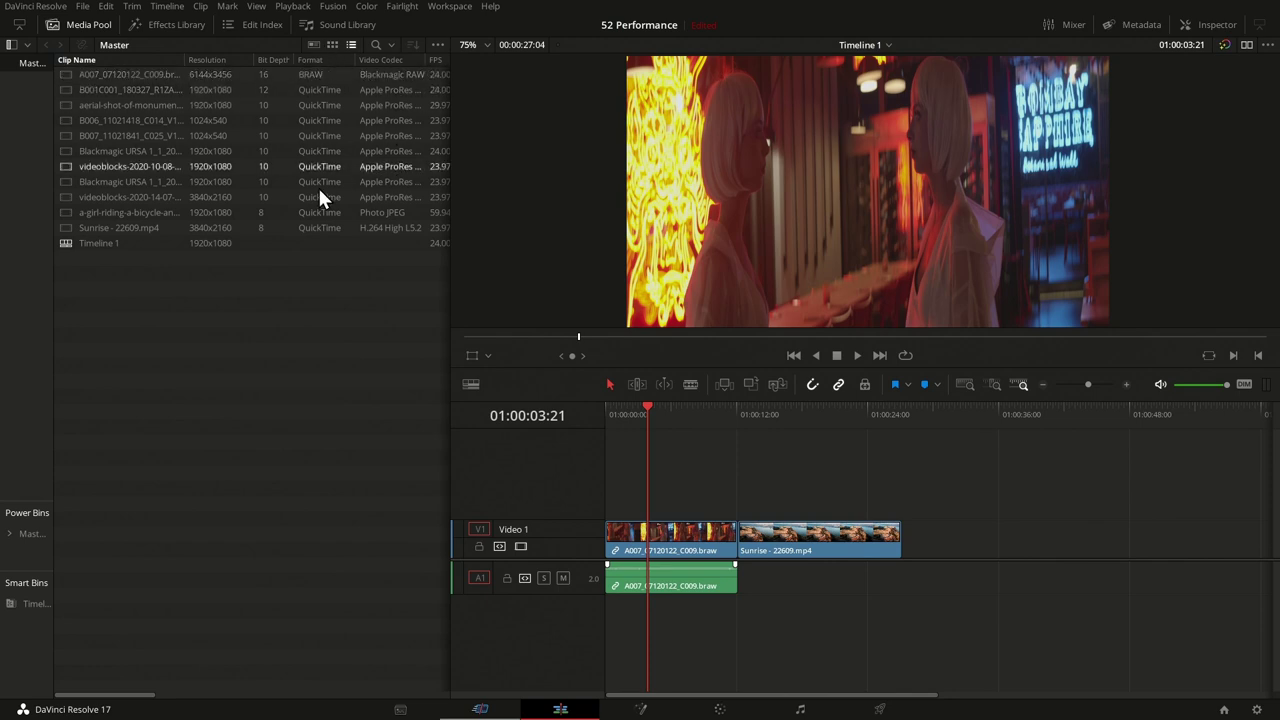
pyautogui.click(197, 229)
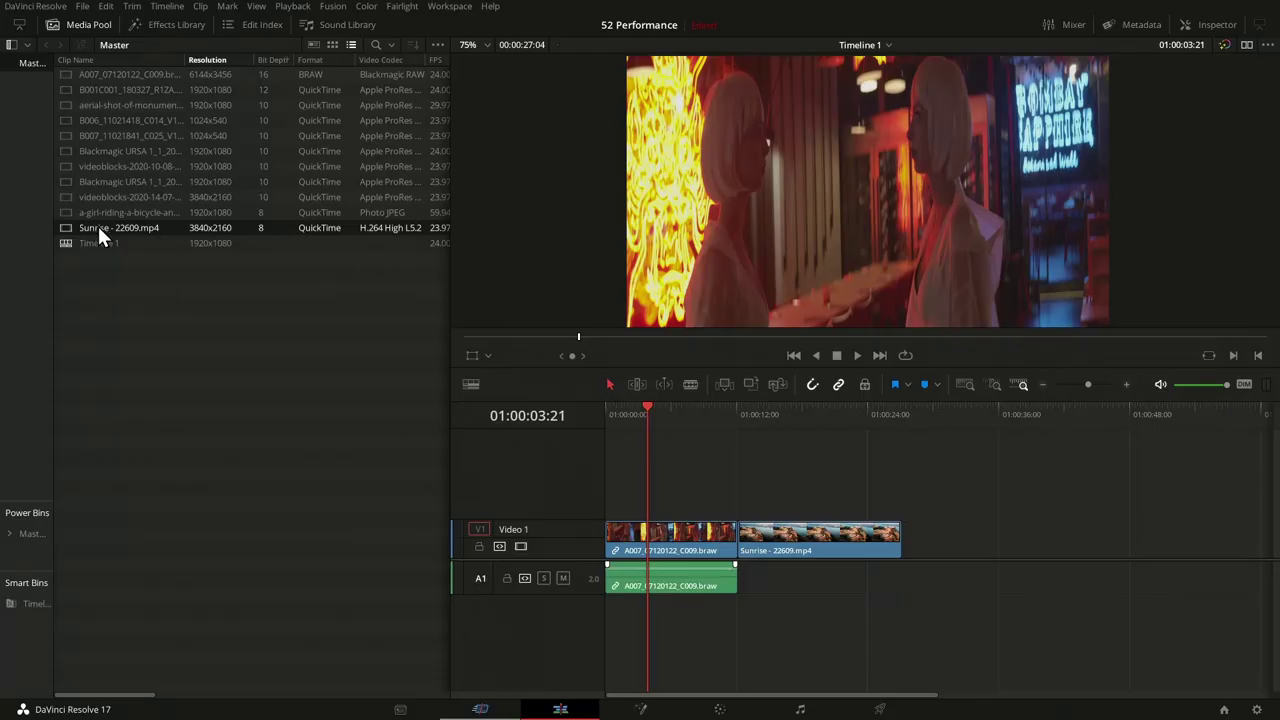
pyautogui.rightClick(98, 226)
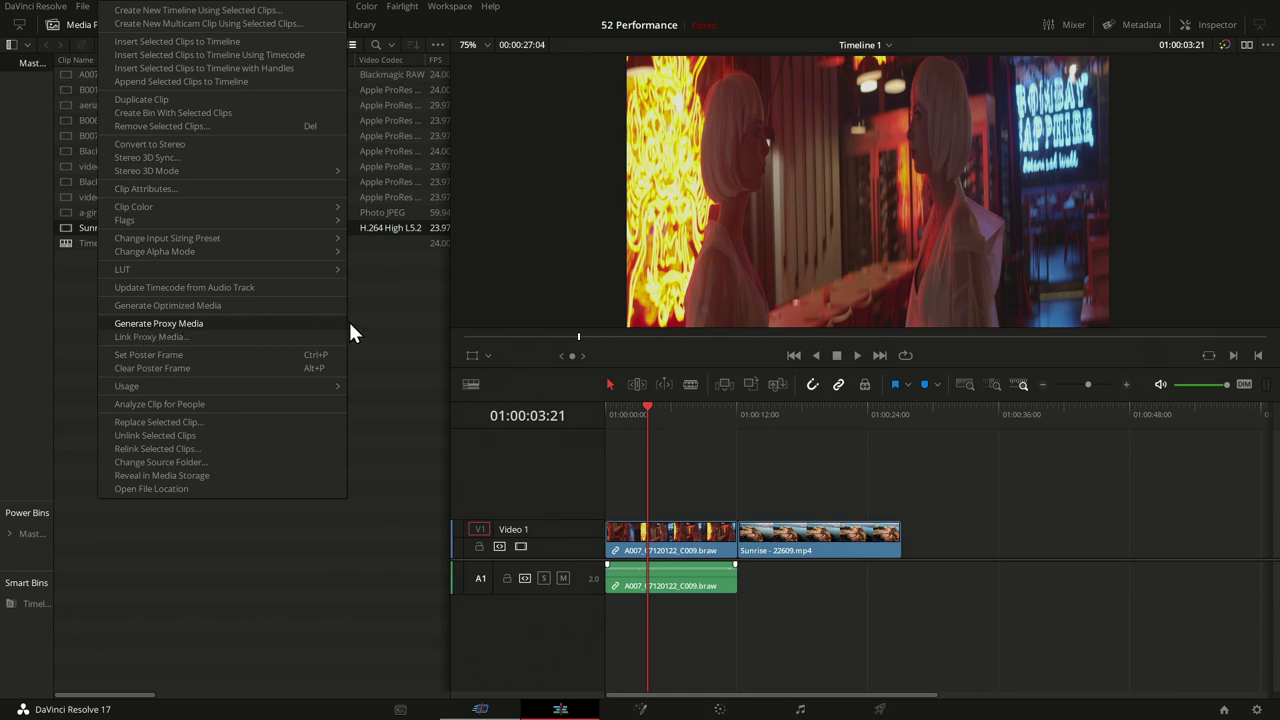
pyautogui.click(378, 327)
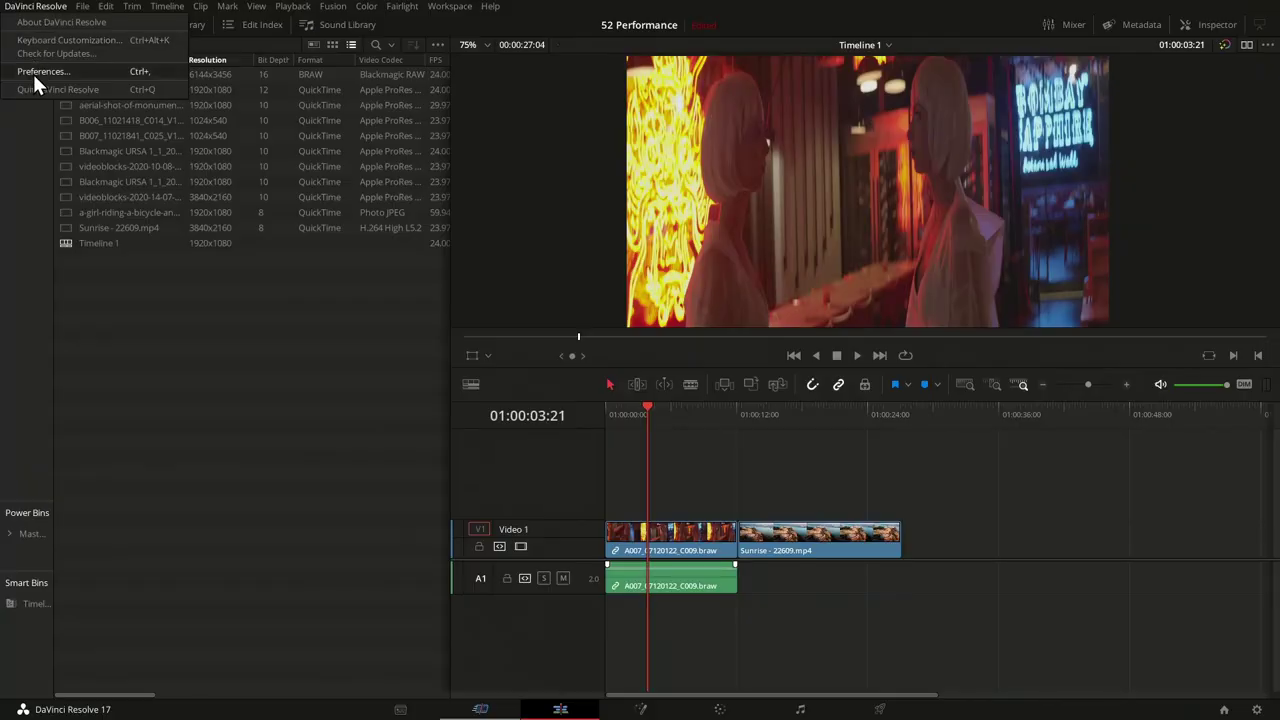
# - Check the media storage locations in the system preferences and leave without saving
pyautogui.click(34, 74)
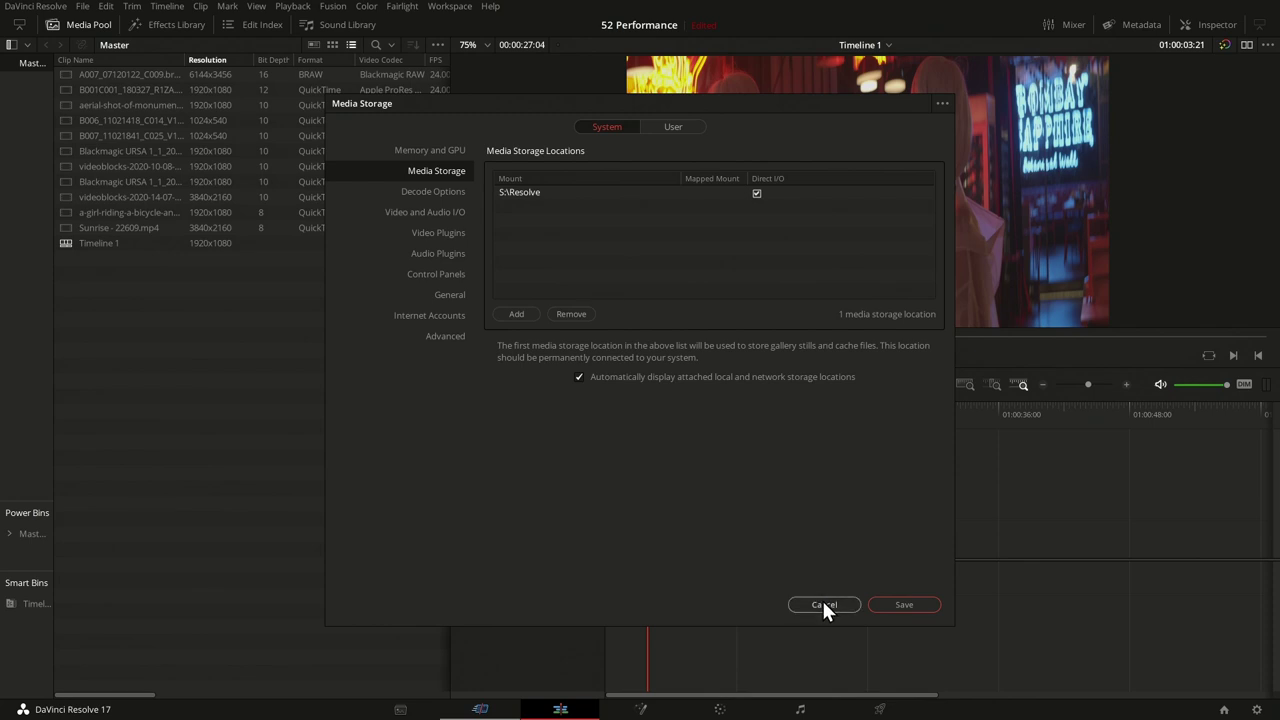
pyautogui.click(823, 604)
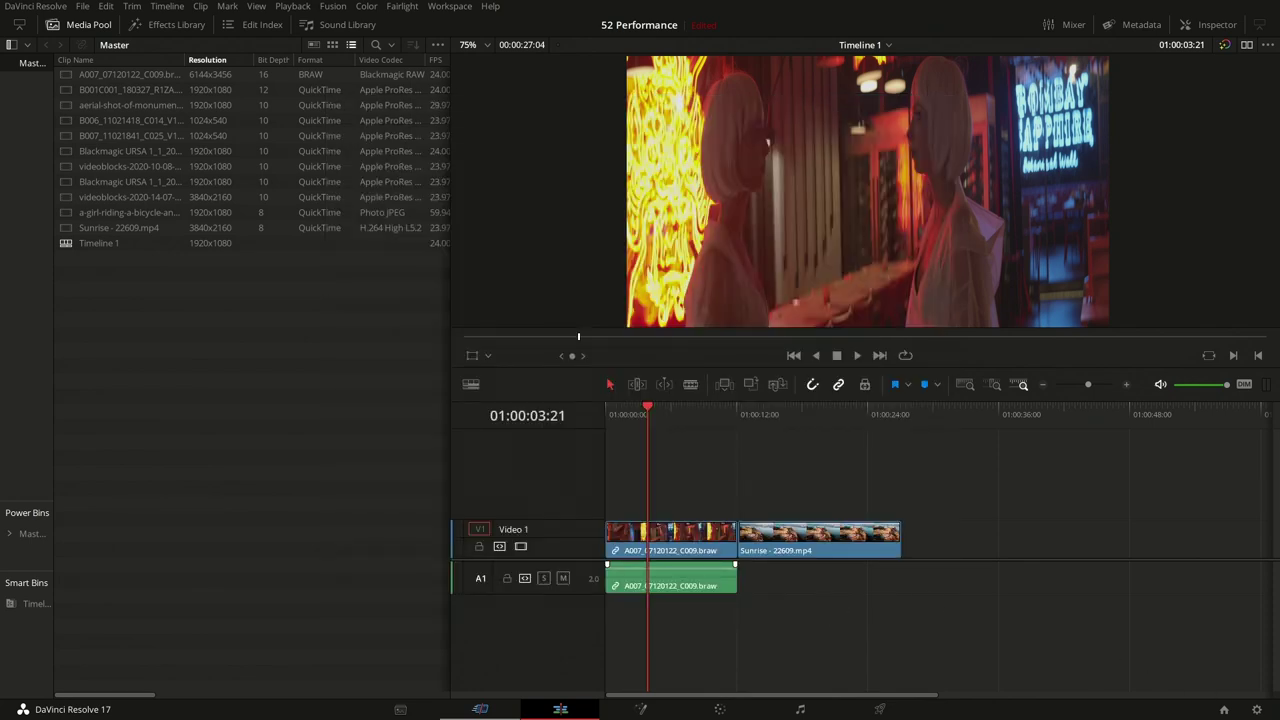
# - Compare the working folder paths in the project settings with the Resolve folder in File Explorer, including ProxyMedia
pyautogui.click(1258, 709)
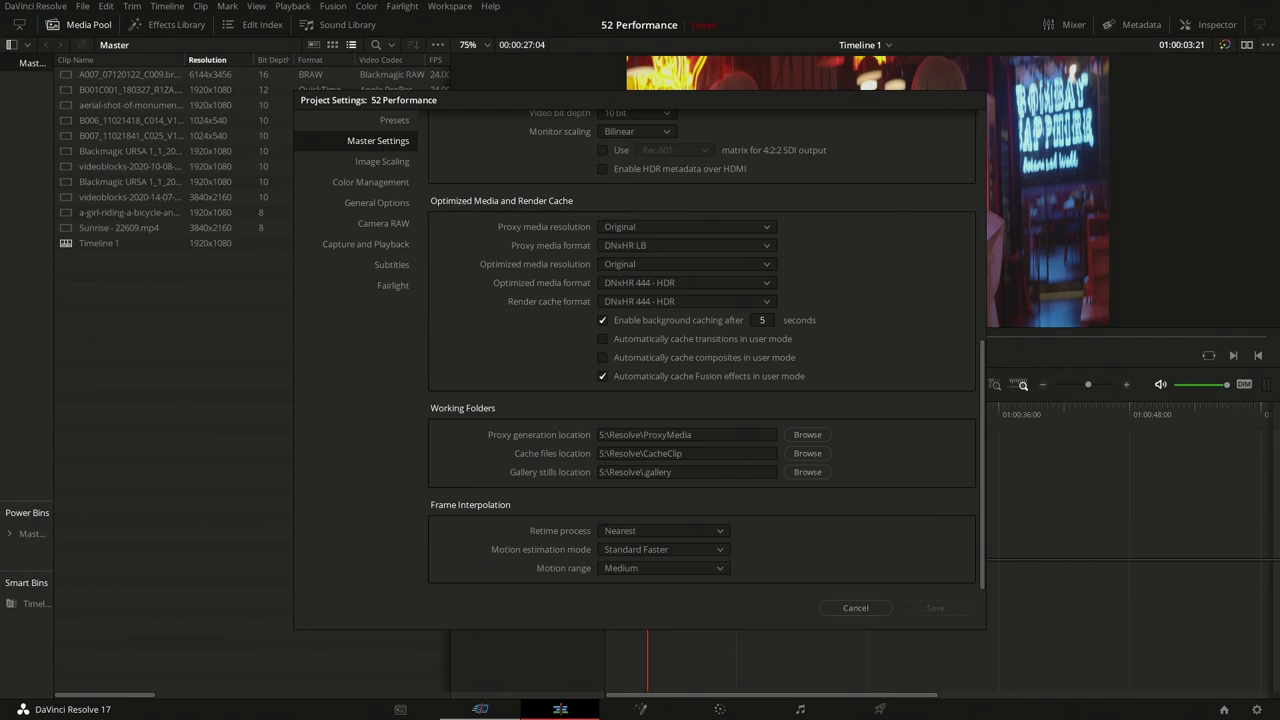
pyautogui.press('super+e')
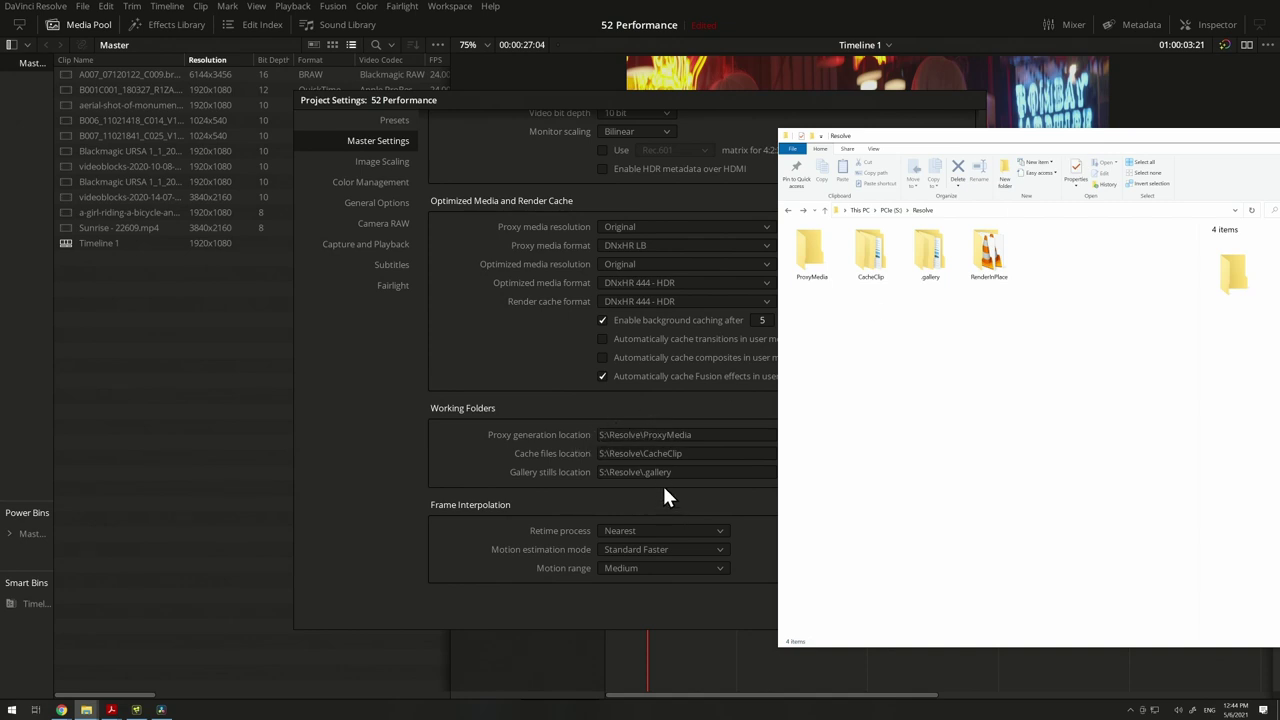
pyautogui.doubleClick(811, 260)
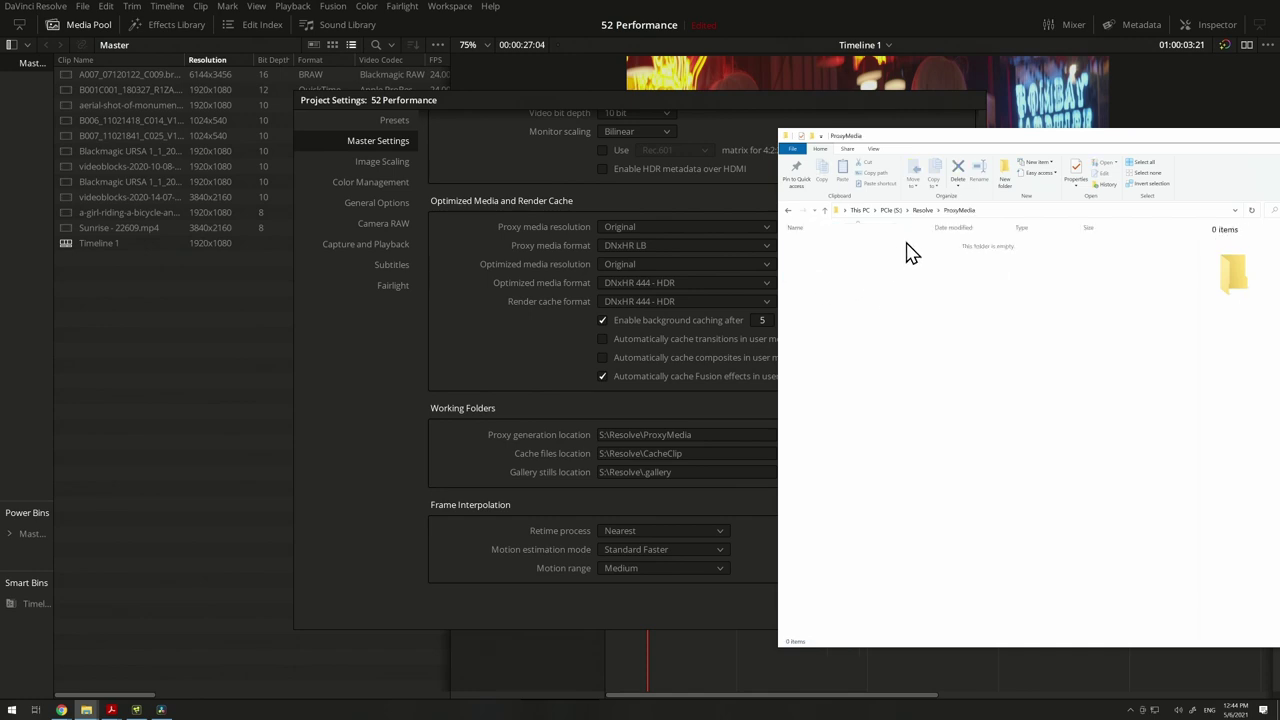
pyautogui.click(923, 211)
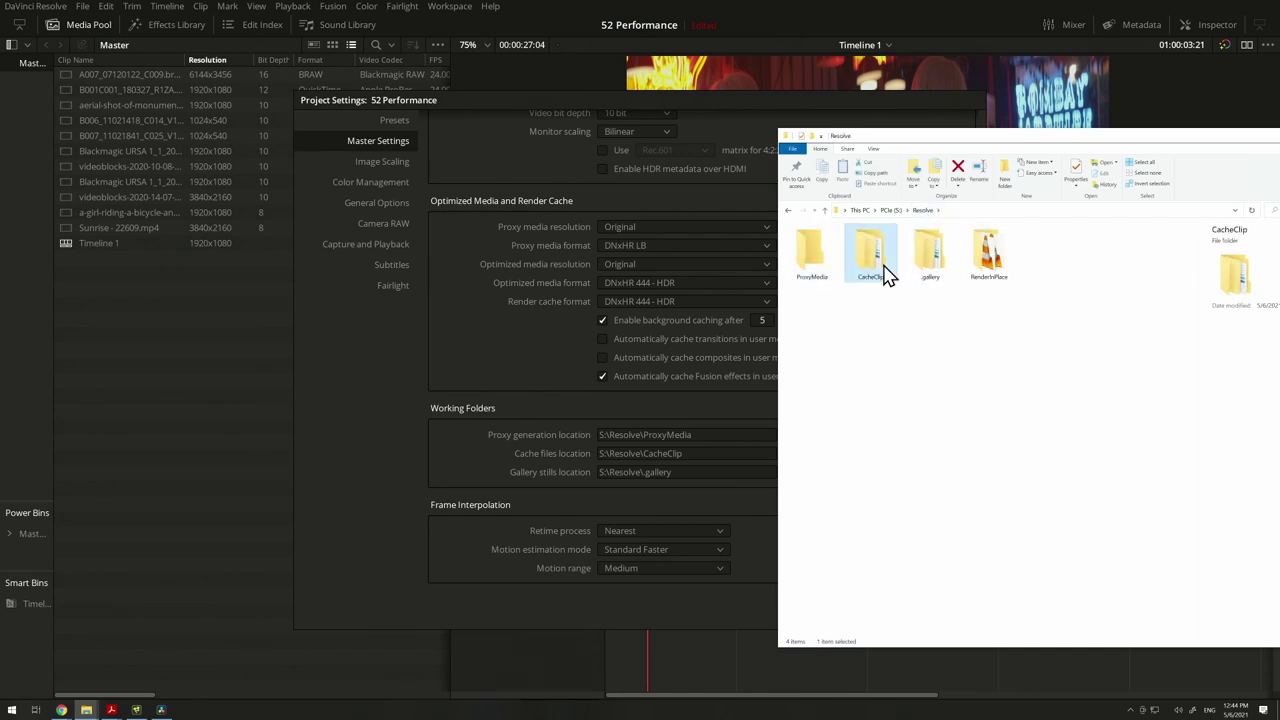
# - Permanently delete all folders inside the CacheClip\OptimizedMedia folder
pyautogui.doubleClick(885, 275)
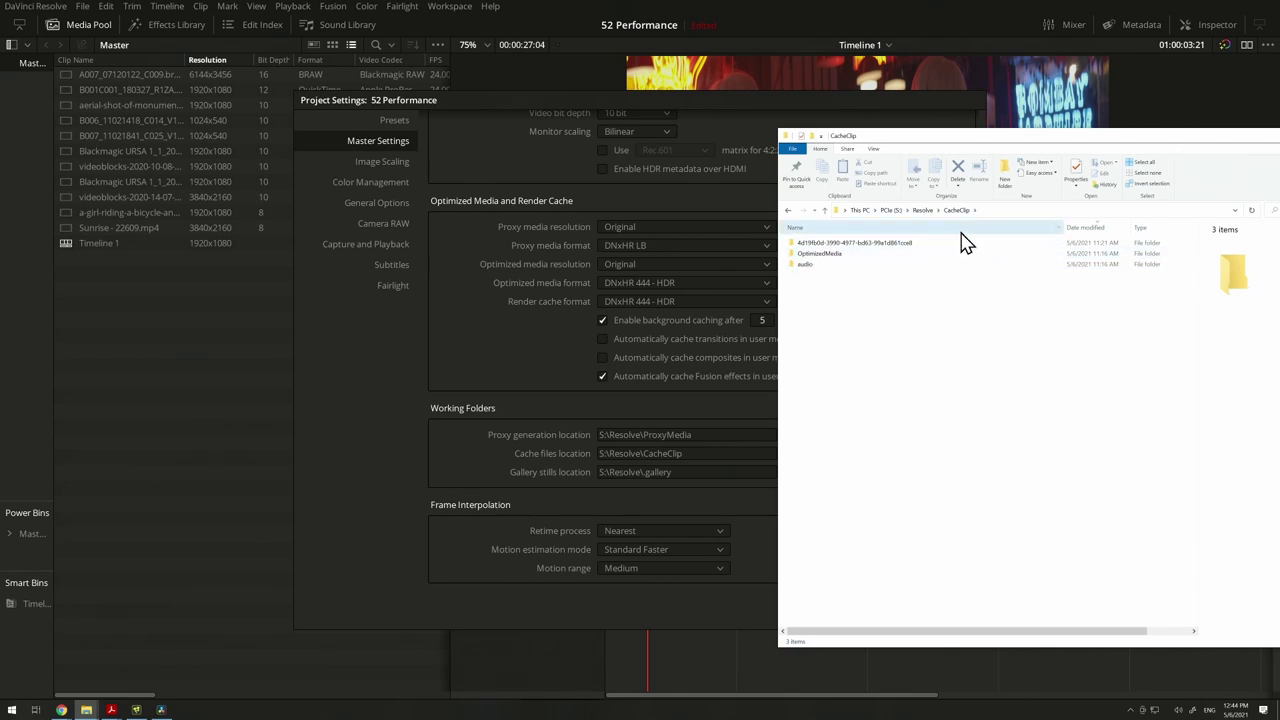
pyautogui.doubleClick(824, 256)
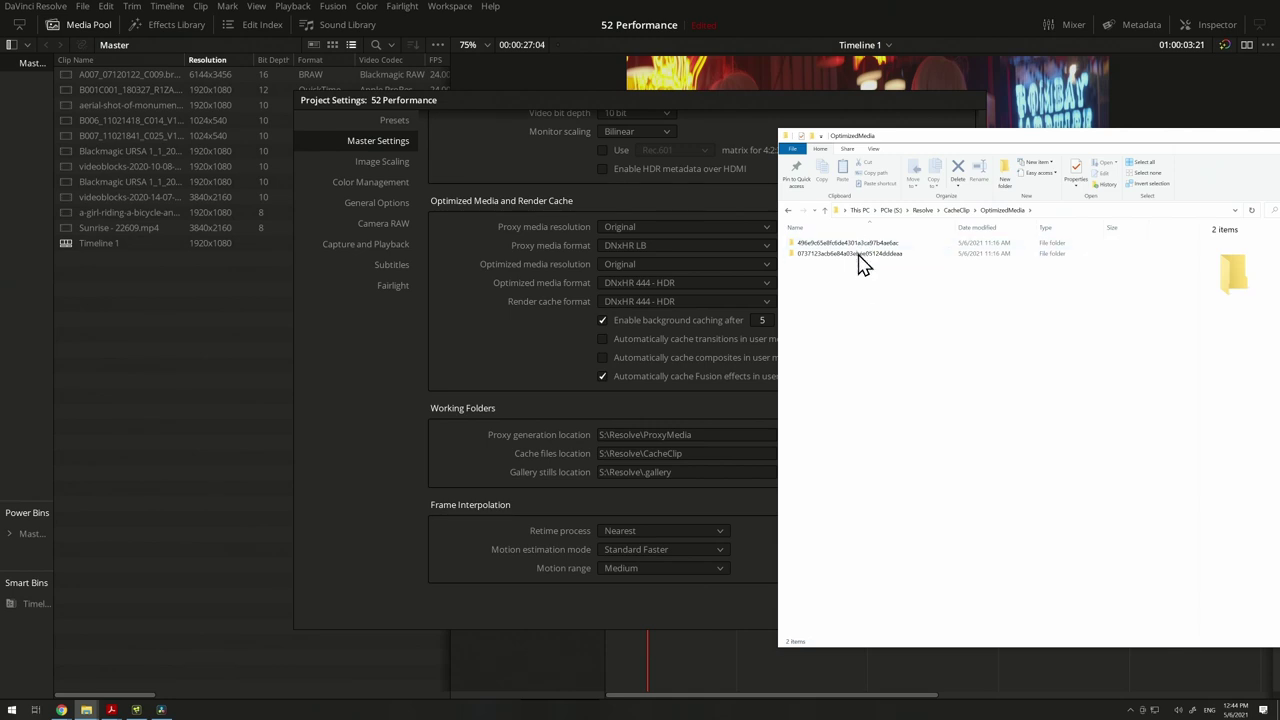
pyautogui.moveTo(918, 320); pyautogui.dragTo(814, 214)
pyautogui.hotkey('shift', 'Delete')
pyautogui.press('Return')
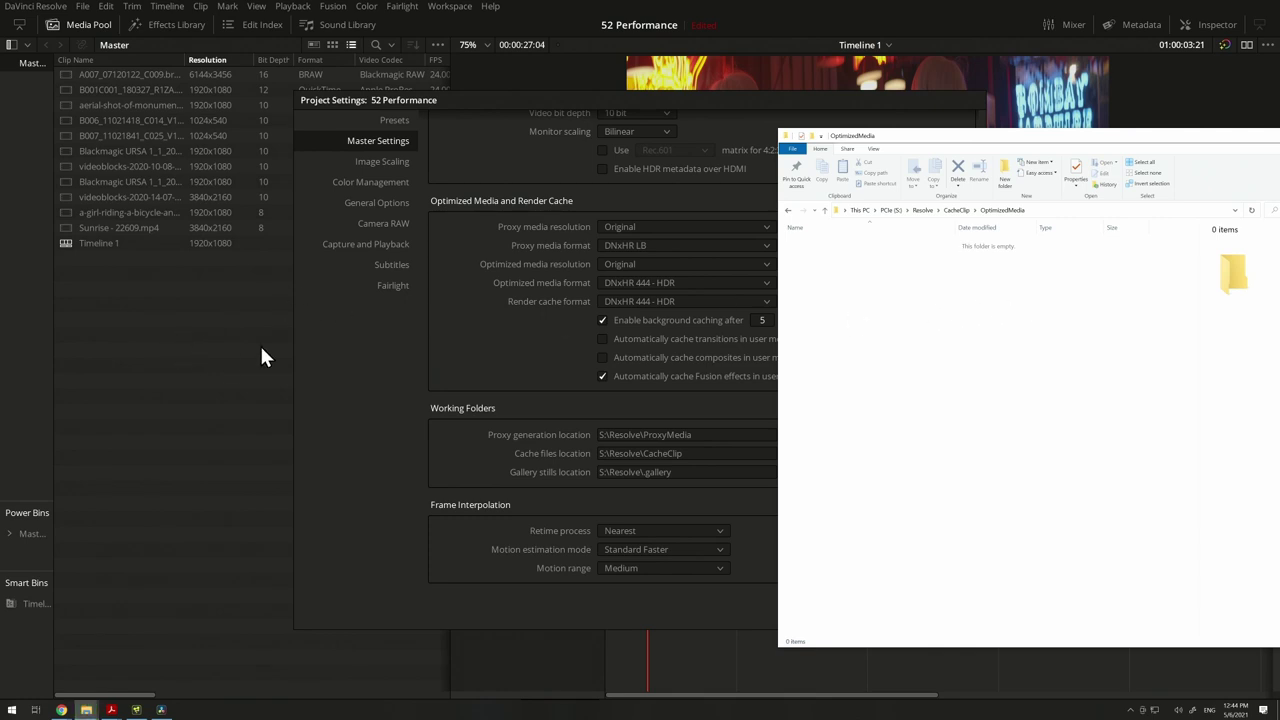
# - Set the proxy media resolution to Choose automatically in the project settings and check the timeline resolution
pyautogui.click(570, 263)
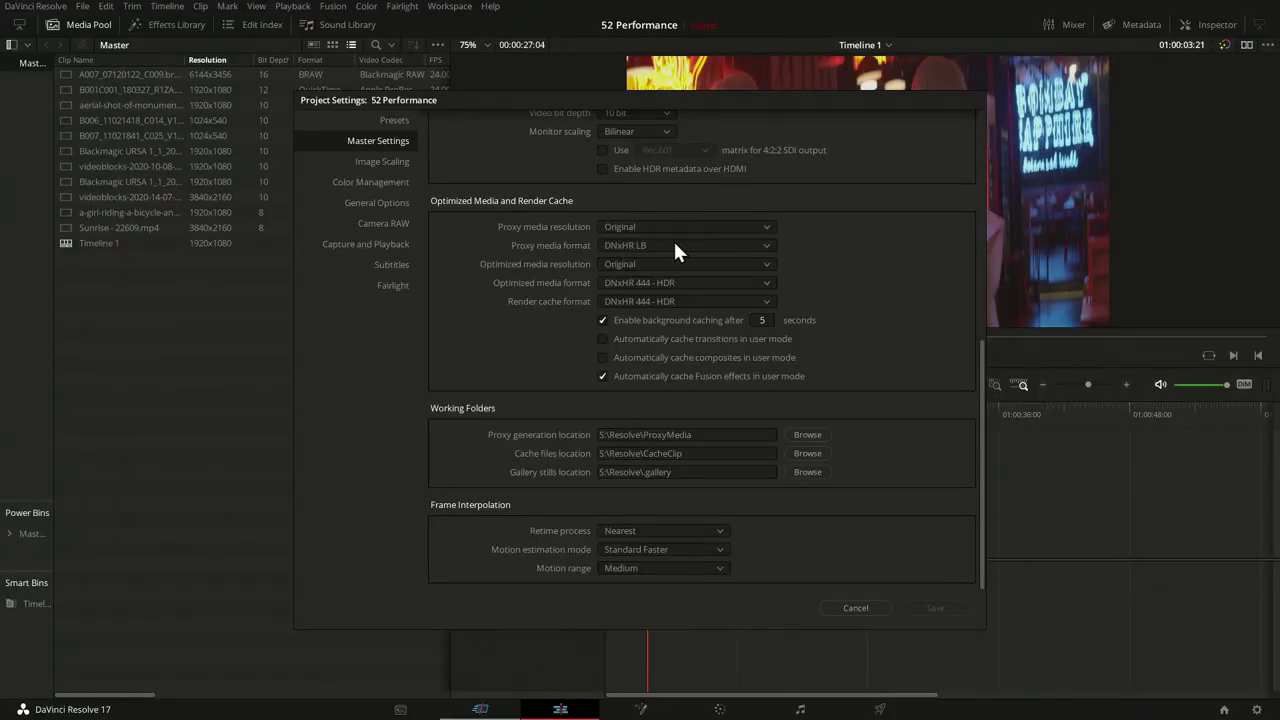
pyautogui.click(684, 249)
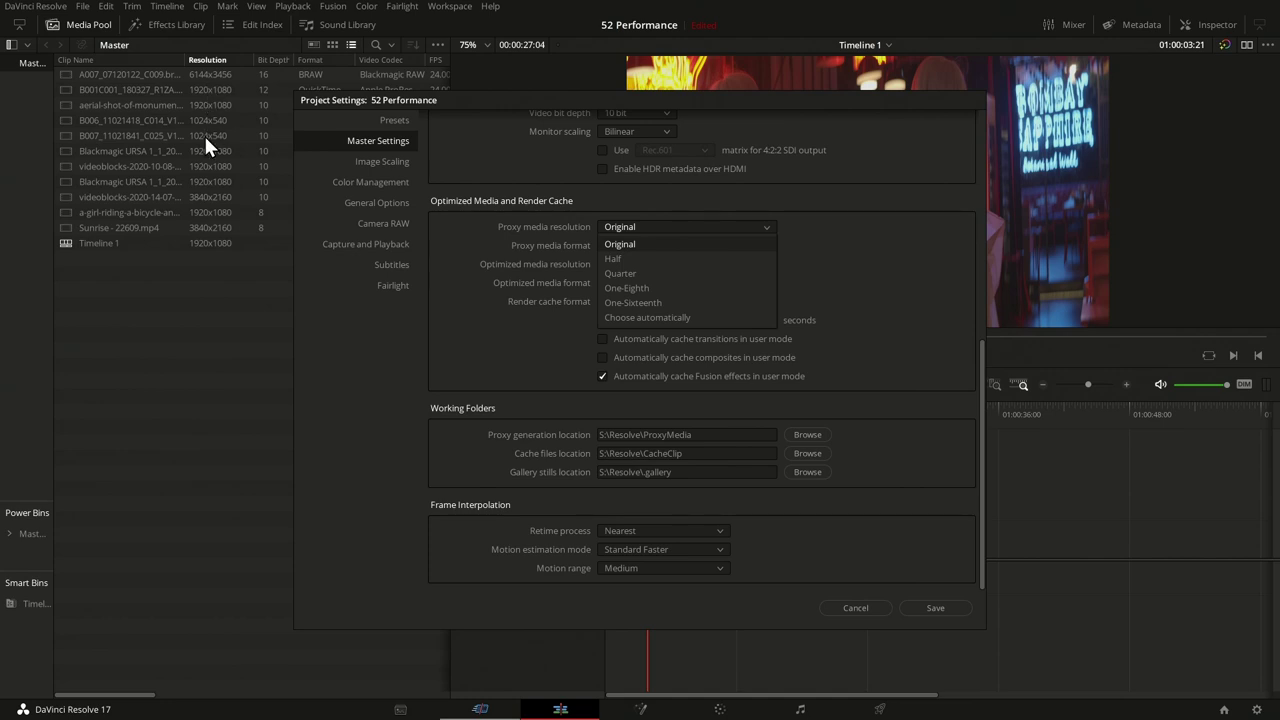
pyautogui.click(645, 317)
pyautogui.scroll(10, 866, 258)
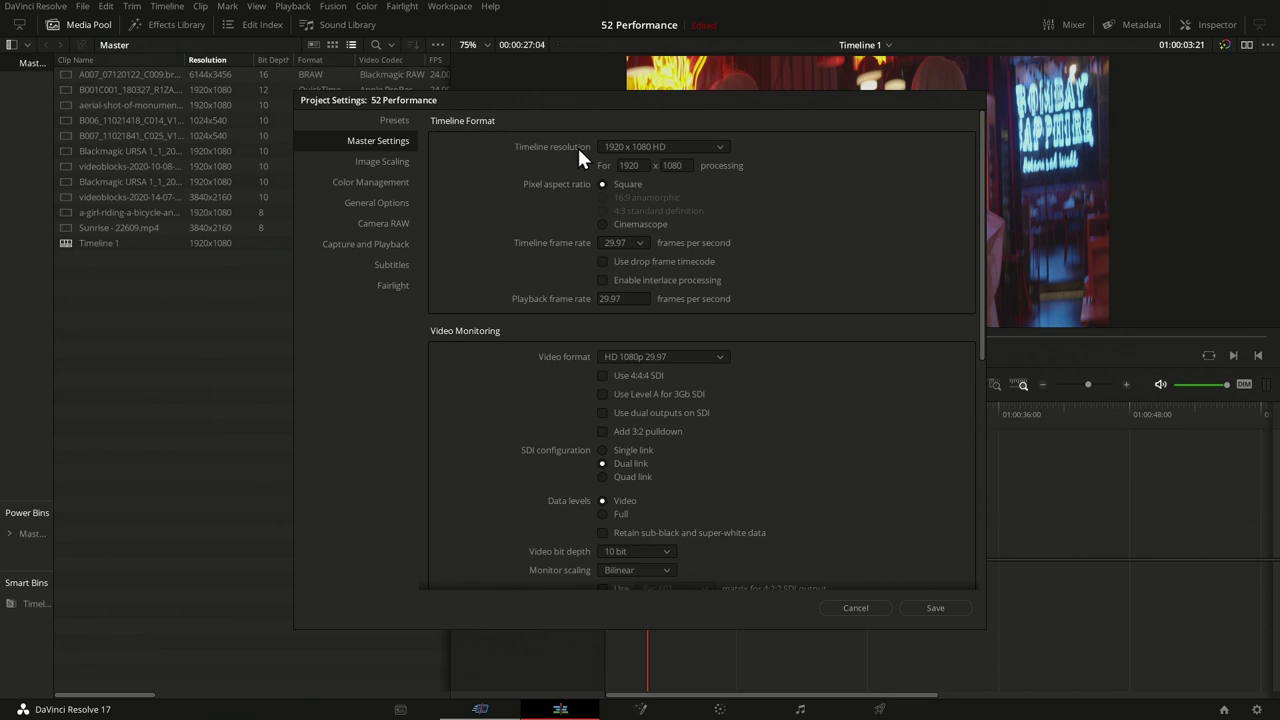
pyautogui.scroll(-6, 727, 185)
# - Set the proxy media resolution to One-Eighth and save the project settings
pyautogui.click(641, 405)
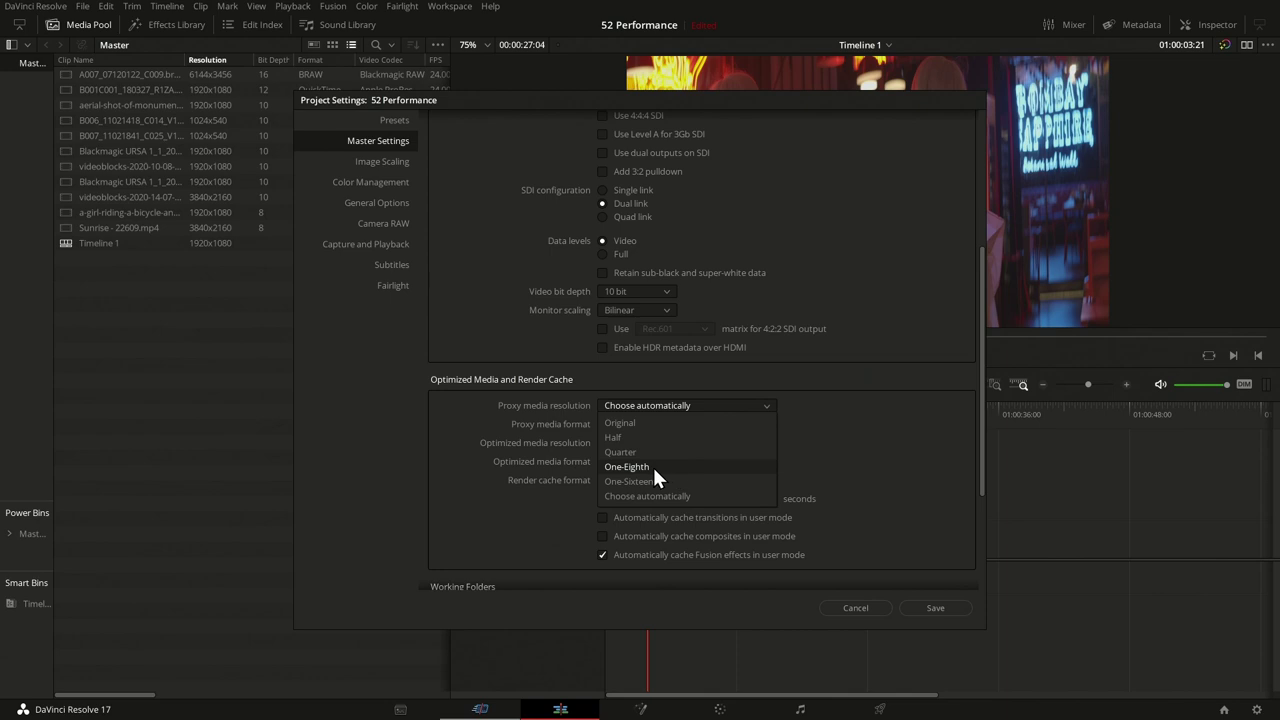
pyautogui.click(652, 466)
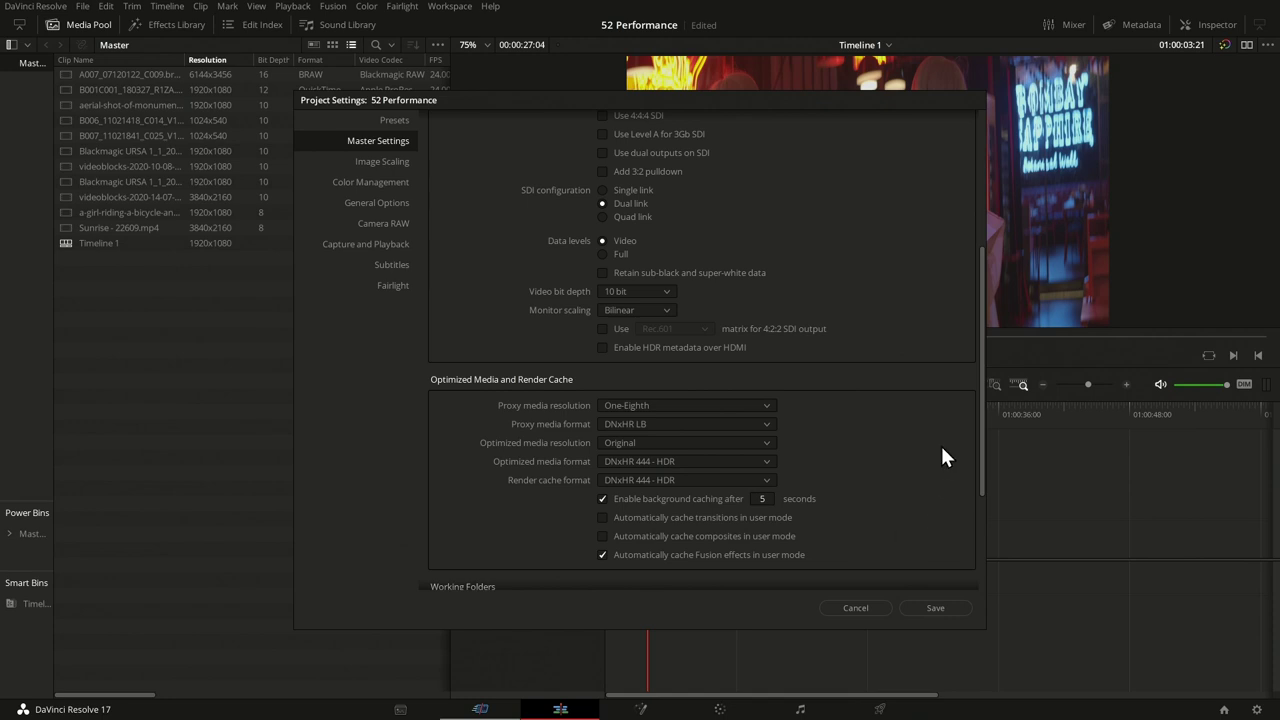
pyautogui.click(944, 612)
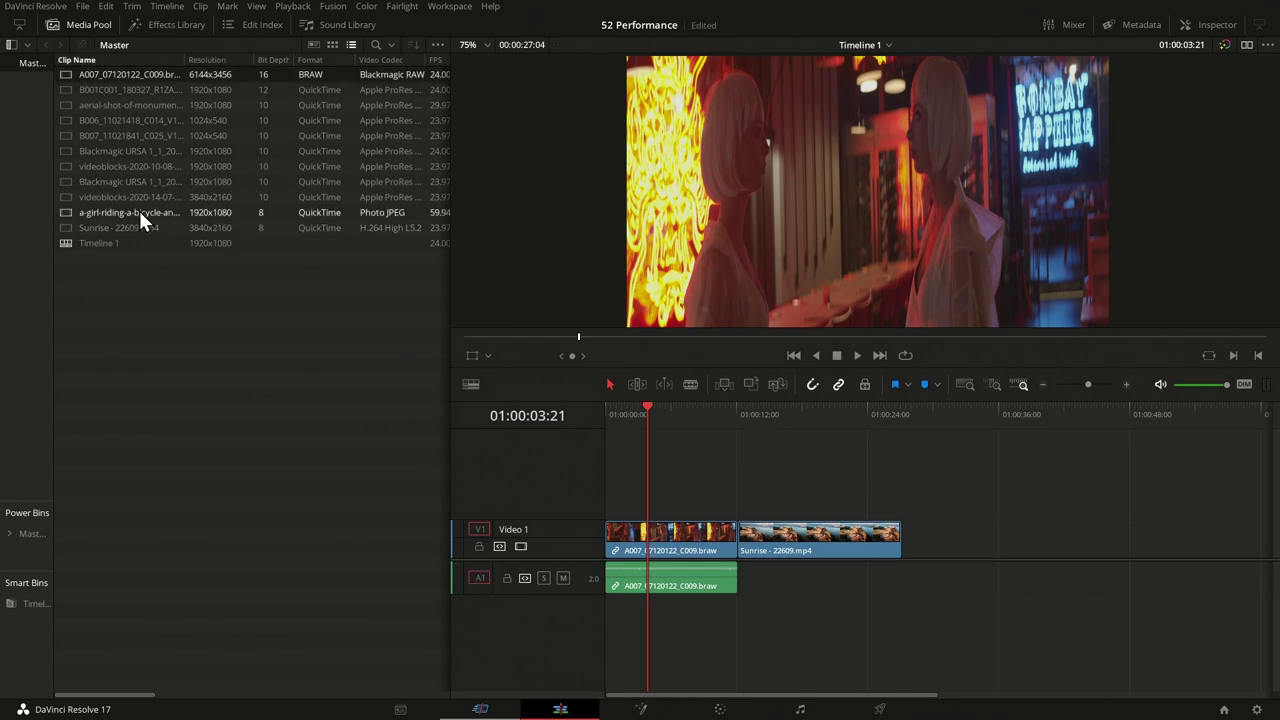
# - Sort the media pool by resolution and generate proxy media for the three clips with resolutions of 3840x2160 and higher
pyautogui.click(210, 59)
pyautogui.moveTo(185, 296); pyautogui.dragTo(93, 211)
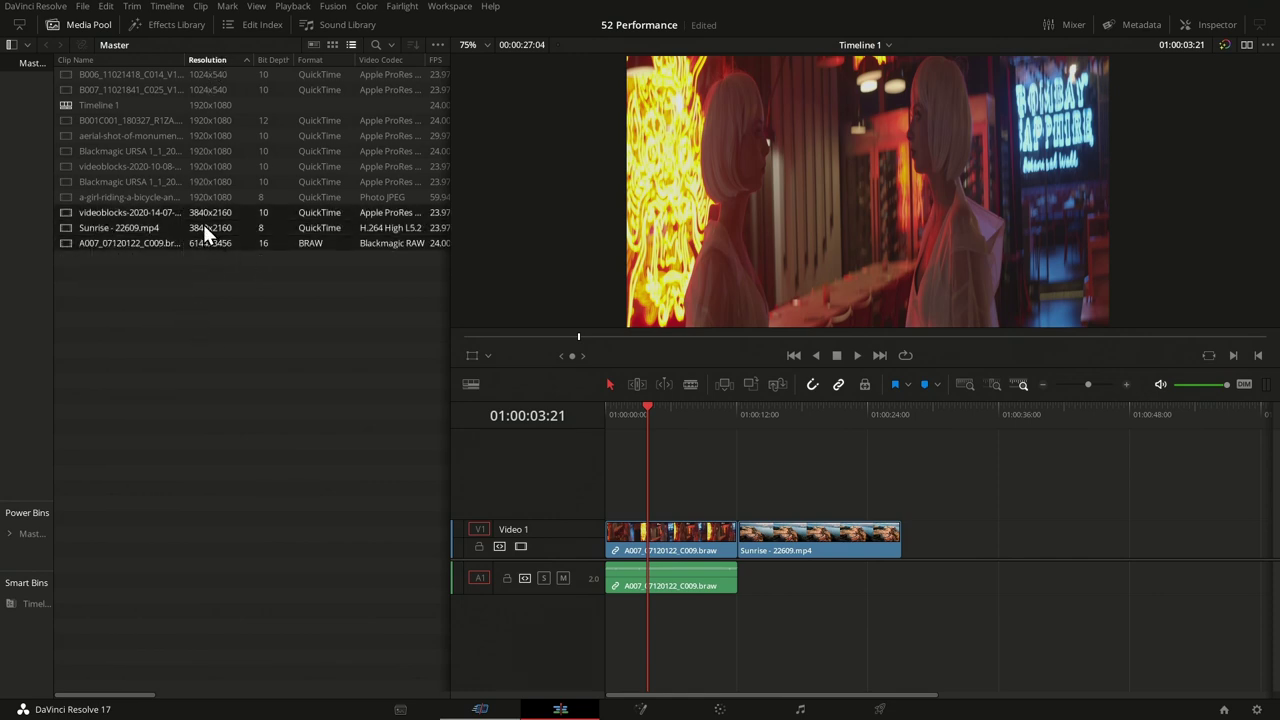
pyautogui.rightClick(143, 226)
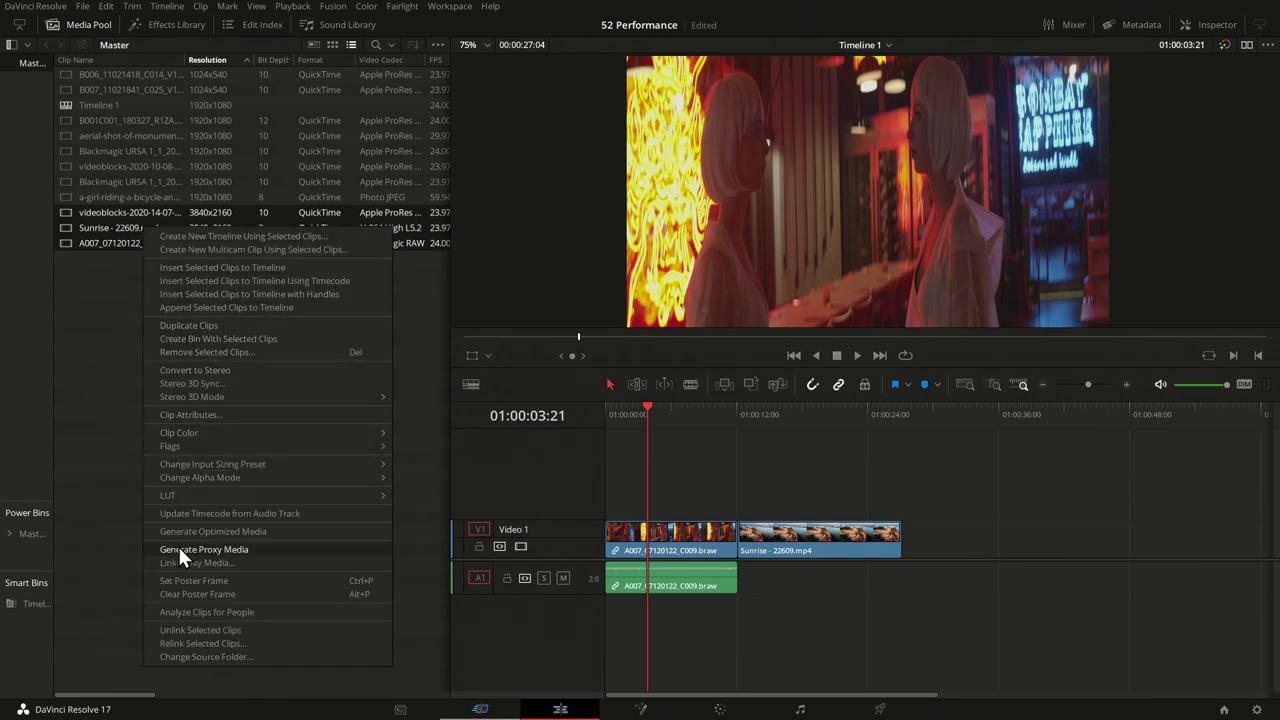
pyautogui.click(230, 550)
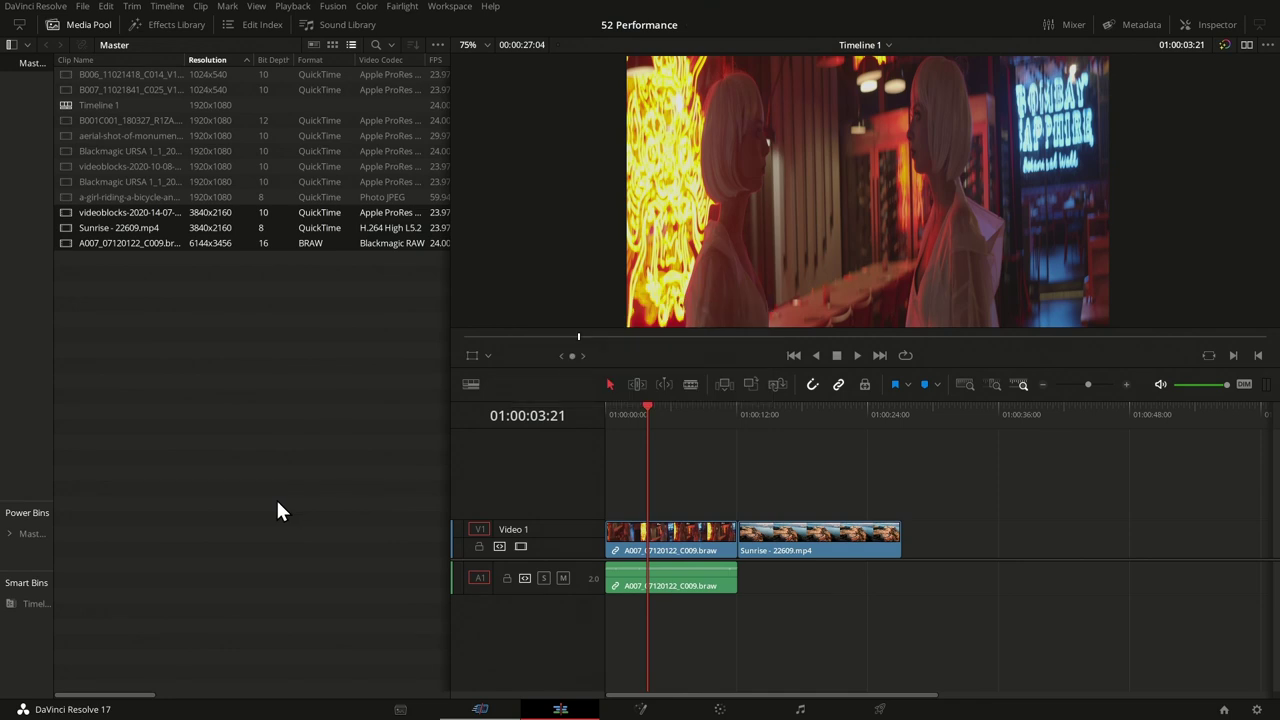
# - Show the Proxy and Proxy Media Path columns in the media pool and place both between Clip Name and Resolution
pyautogui.rightClick(210, 66)
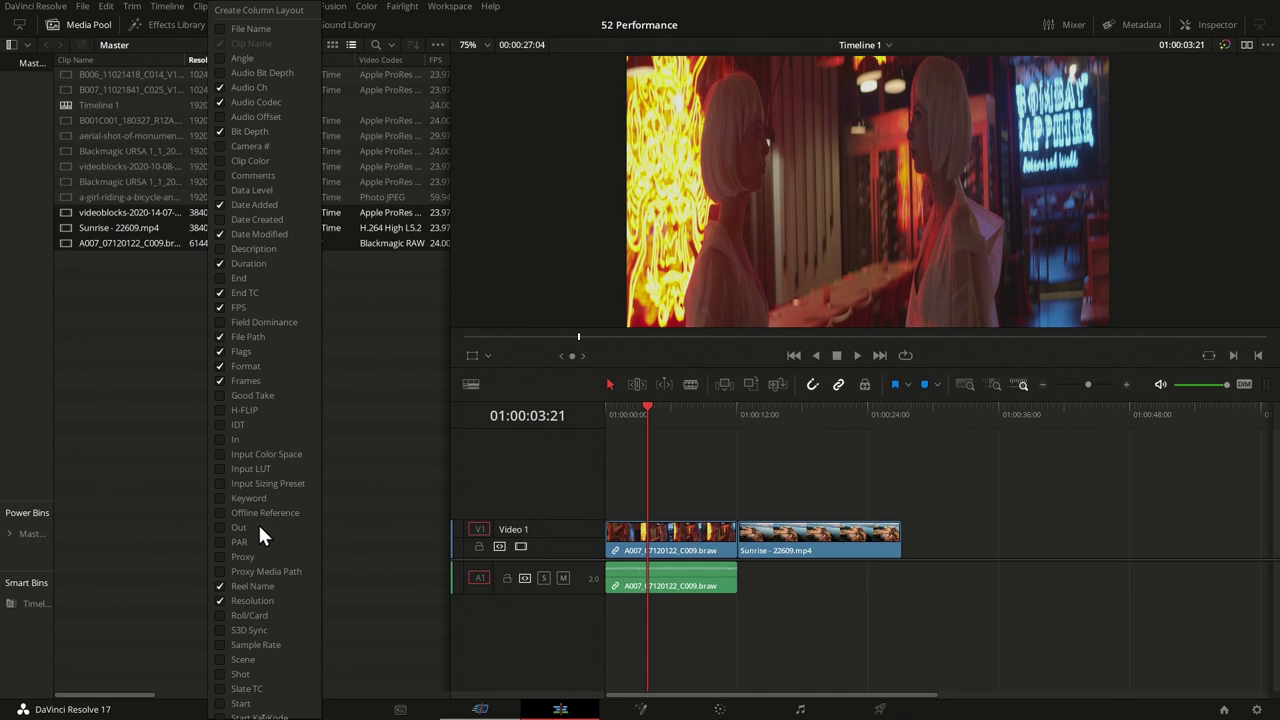
pyautogui.click(221, 557)
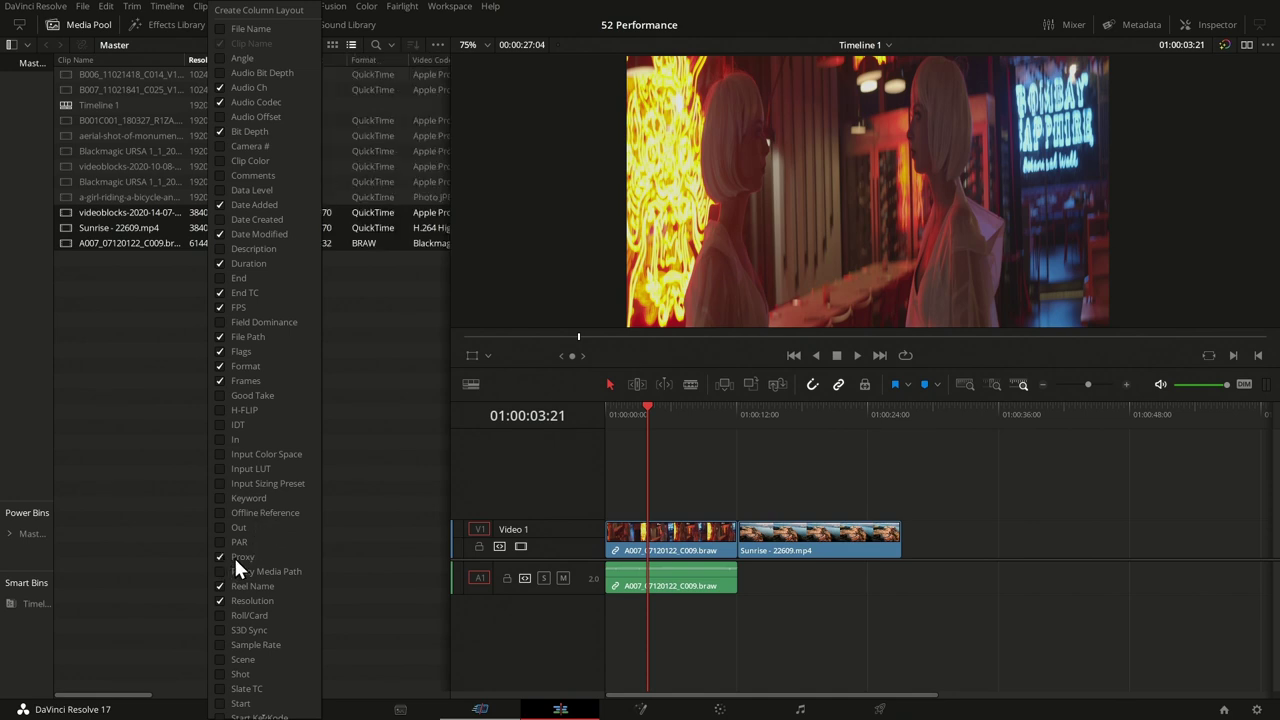
pyautogui.click(221, 571)
pyautogui.moveTo(285, 60)
pyautogui.mouseDown()
pyautogui.moveTo(241, 61)
pyautogui.moveTo(287, 51)
pyautogui.mouseUp()
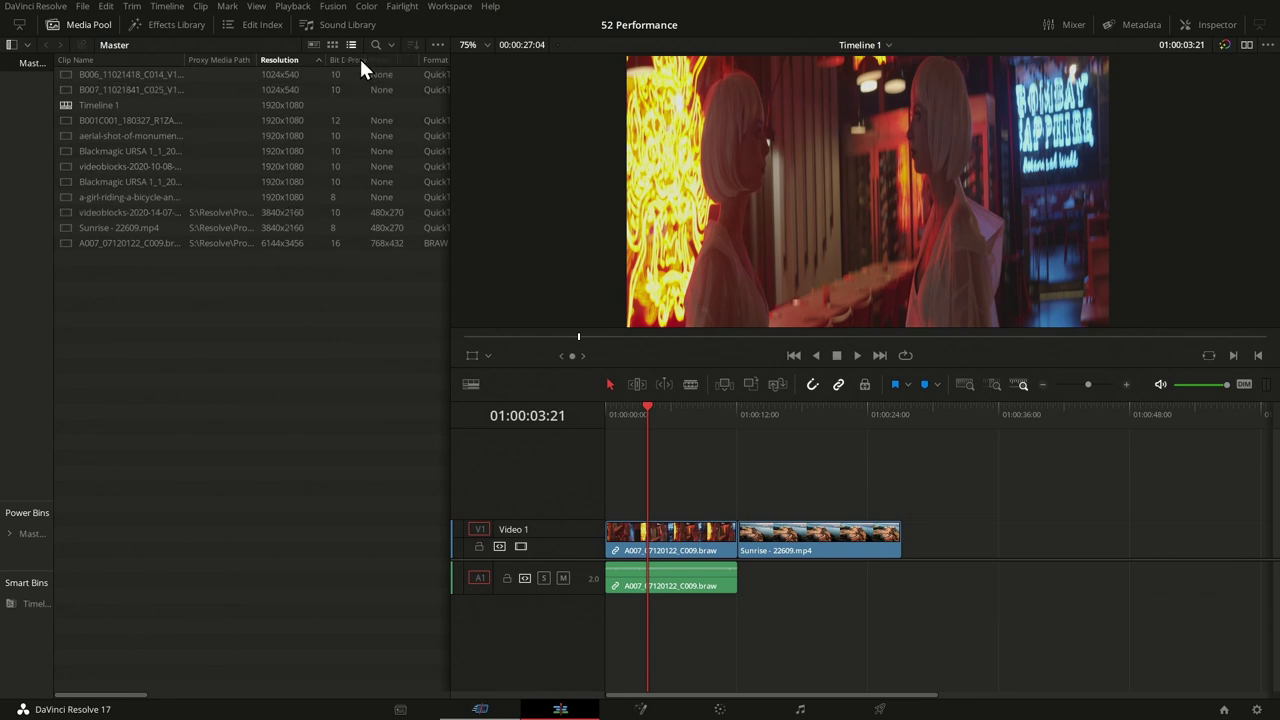
pyautogui.click(271, 60)
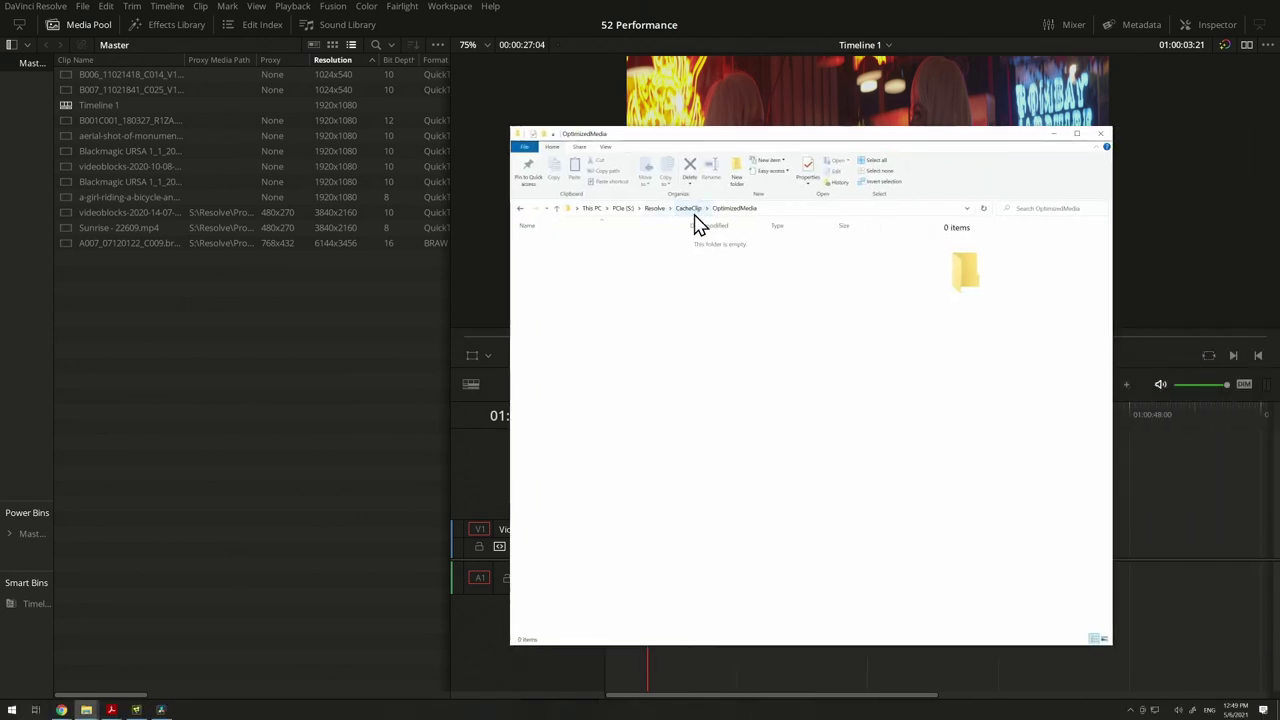
# - Examine the generated proxy file in File Explorer under ProxyMedia\Videos\Demo Project\Skyreplacement
pyautogui.click(690, 208)
pyautogui.click(653, 209)
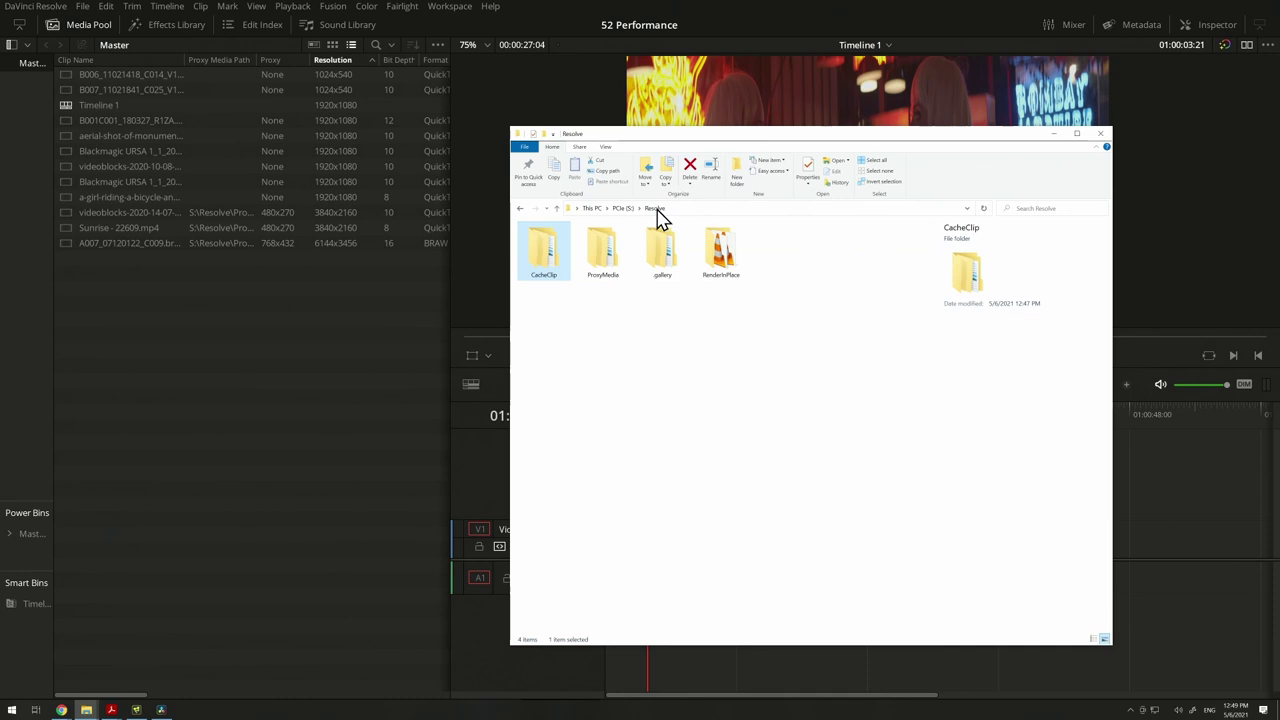
pyautogui.doubleClick(606, 272)
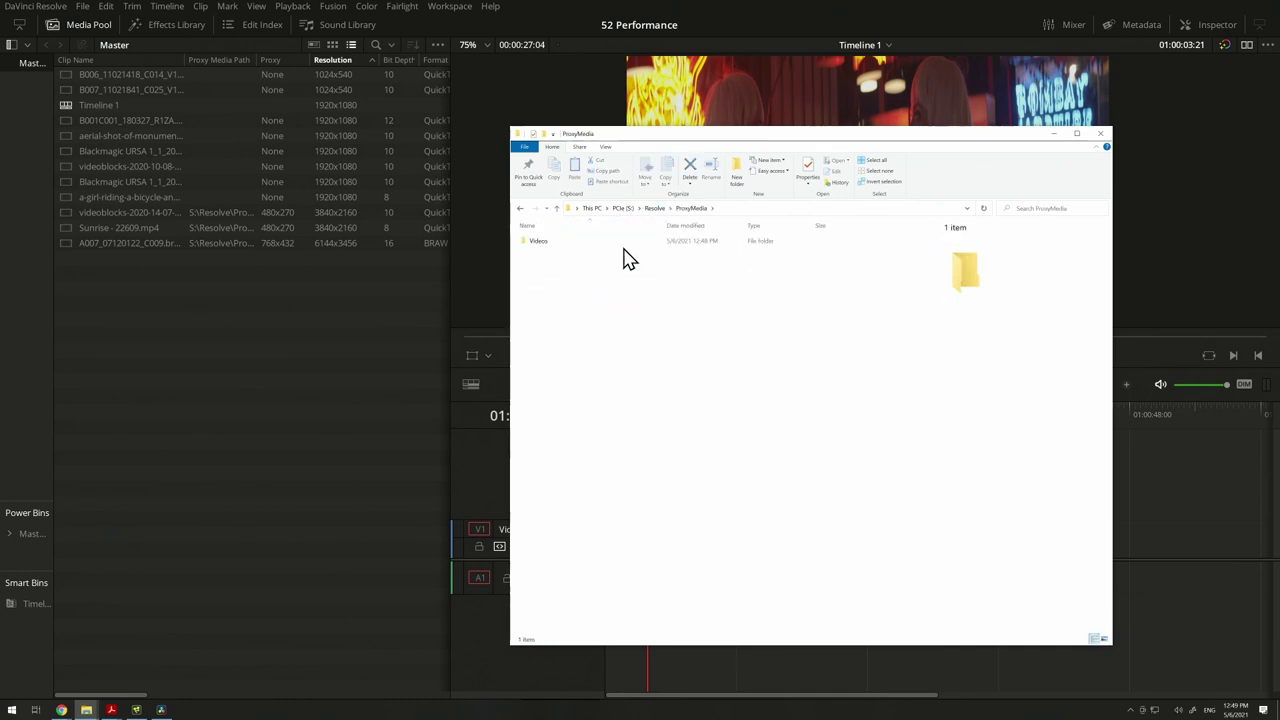
pyautogui.doubleClick(542, 245)
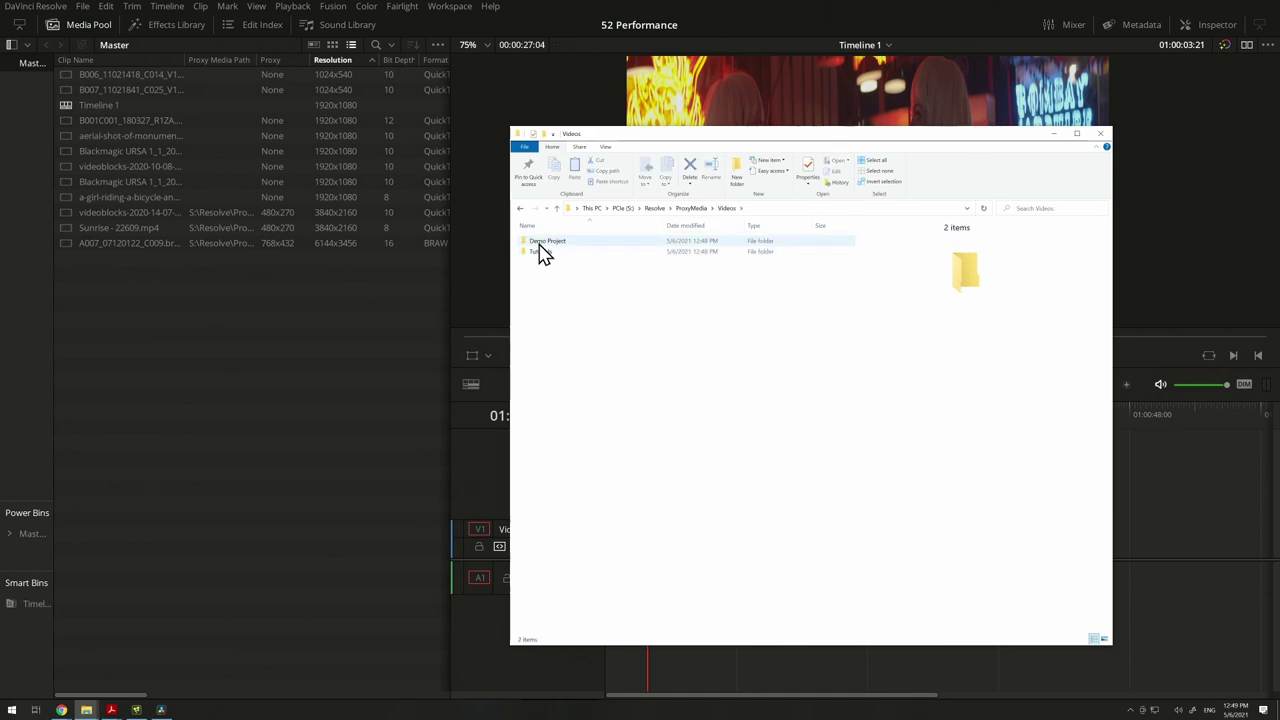
pyautogui.doubleClick(549, 243)
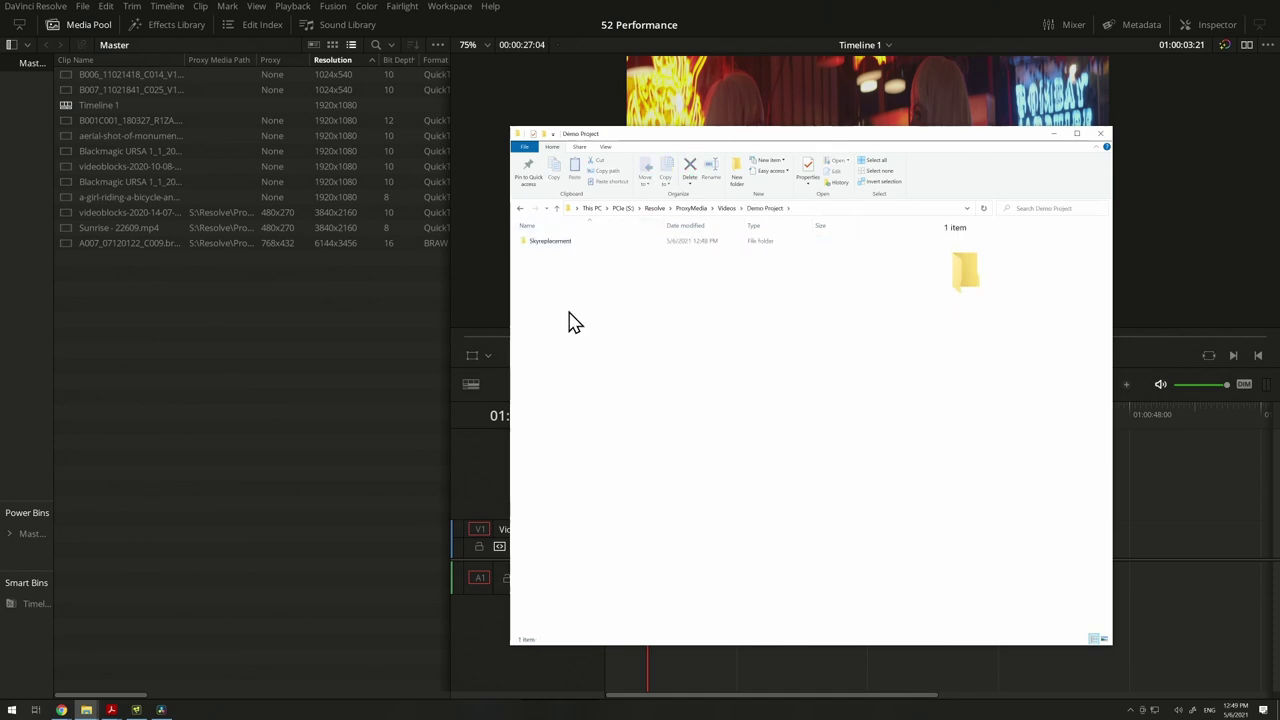
pyautogui.doubleClick(560, 243)
pyautogui.click(555, 267)
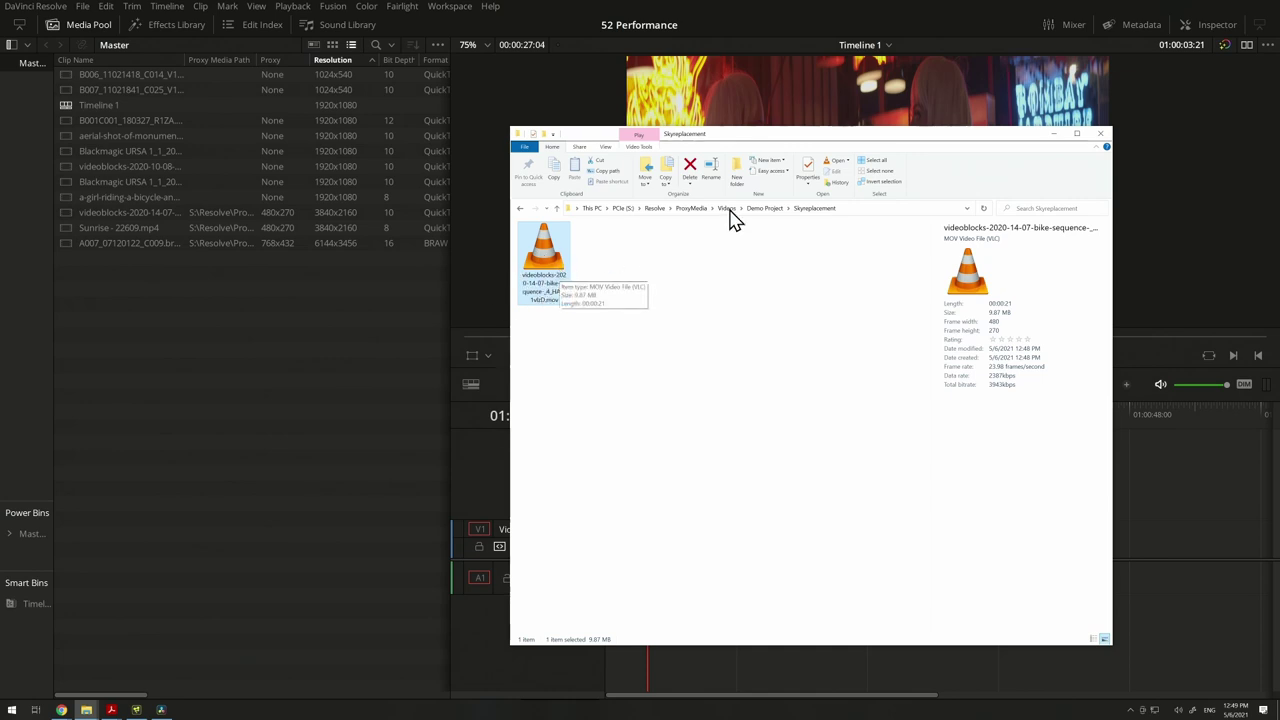
pyautogui.click(760, 209)
pyautogui.click(726, 209)
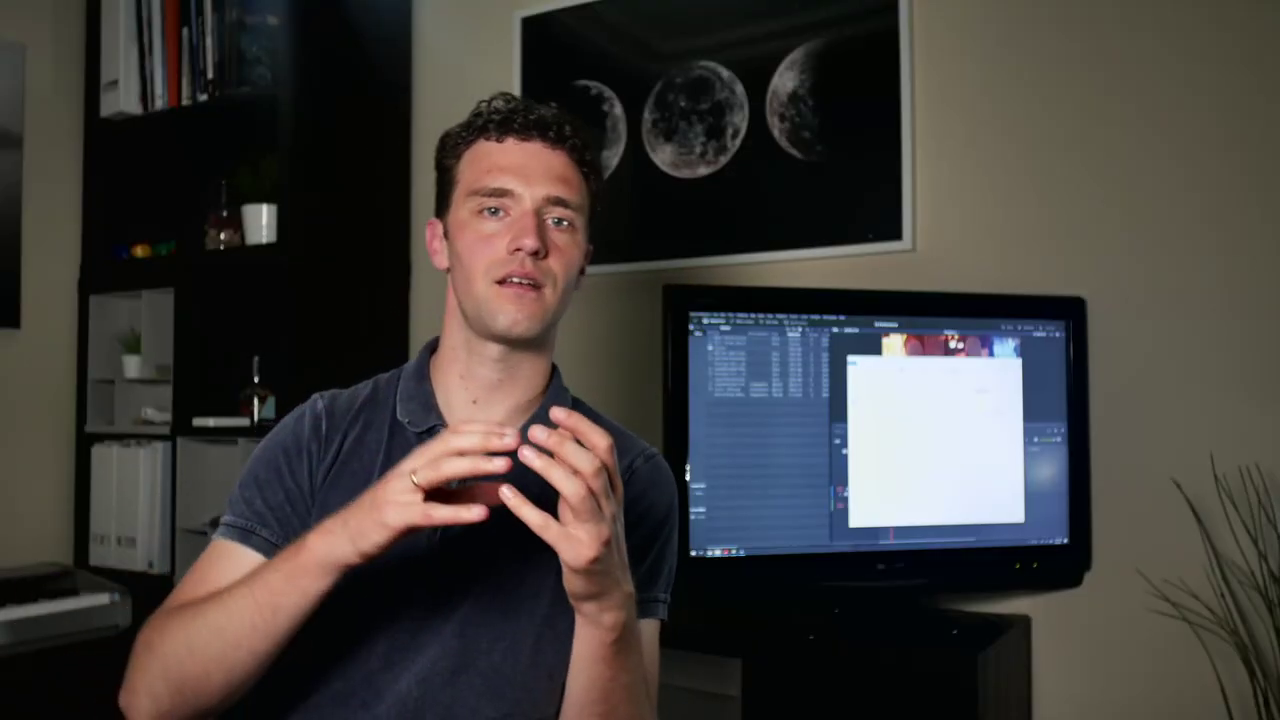
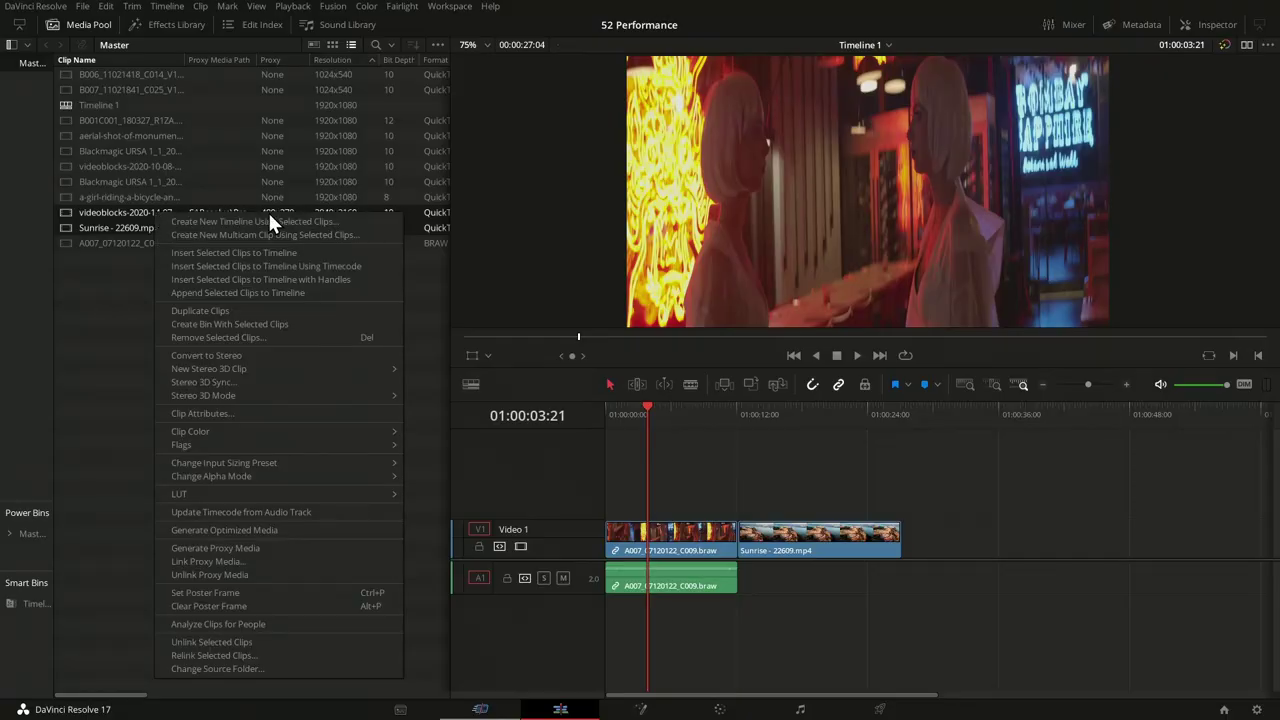
# - Unlink the proxy media from the two selected 3840x2160 clips
pyautogui.click(213, 569)
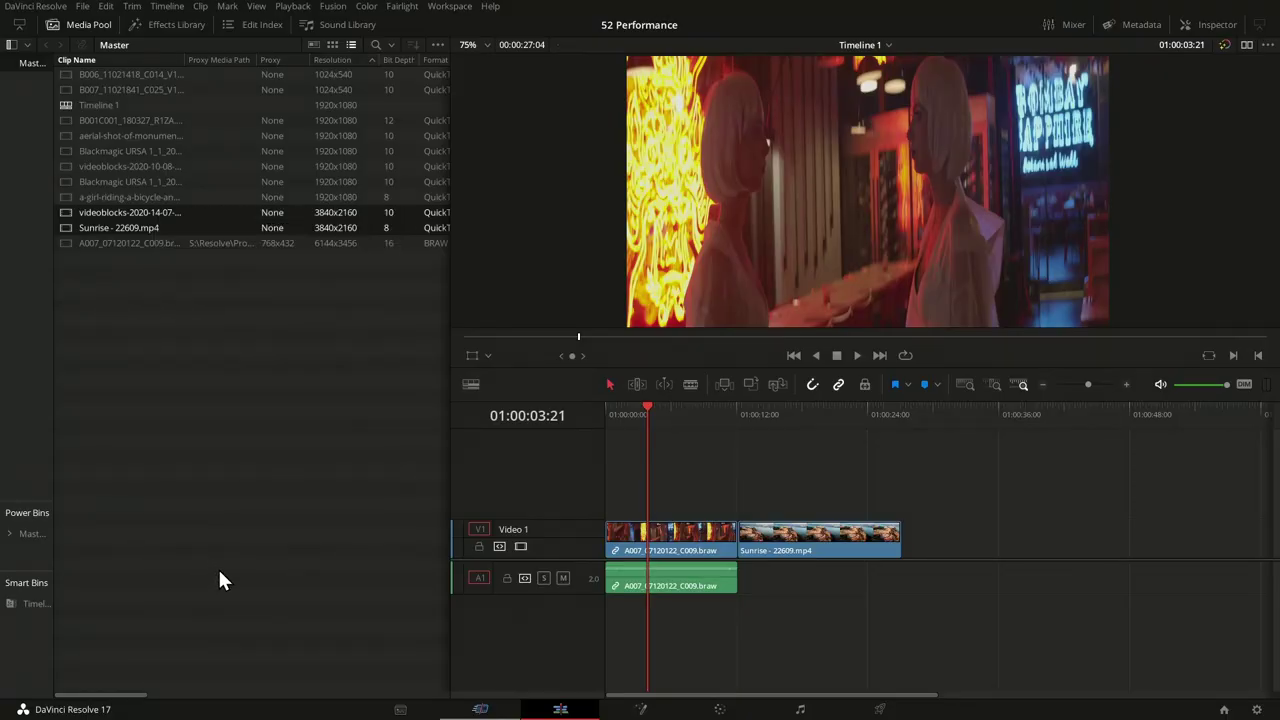
# - Set the project's proxy media resolution to quarter and generate new proxy media for the two selected 3840x2160 clips
pyautogui.click(1257, 711)
pyautogui.scroll(6, 718, 287)
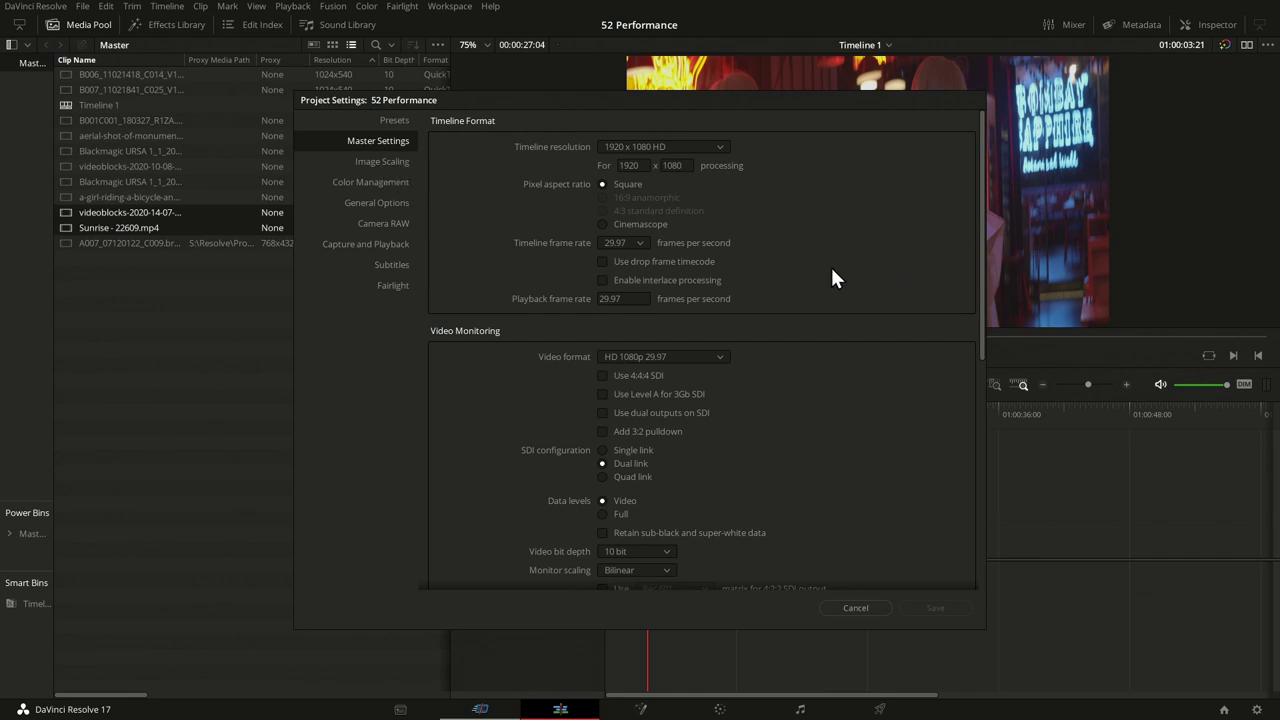
pyautogui.scroll(-8, 738, 278)
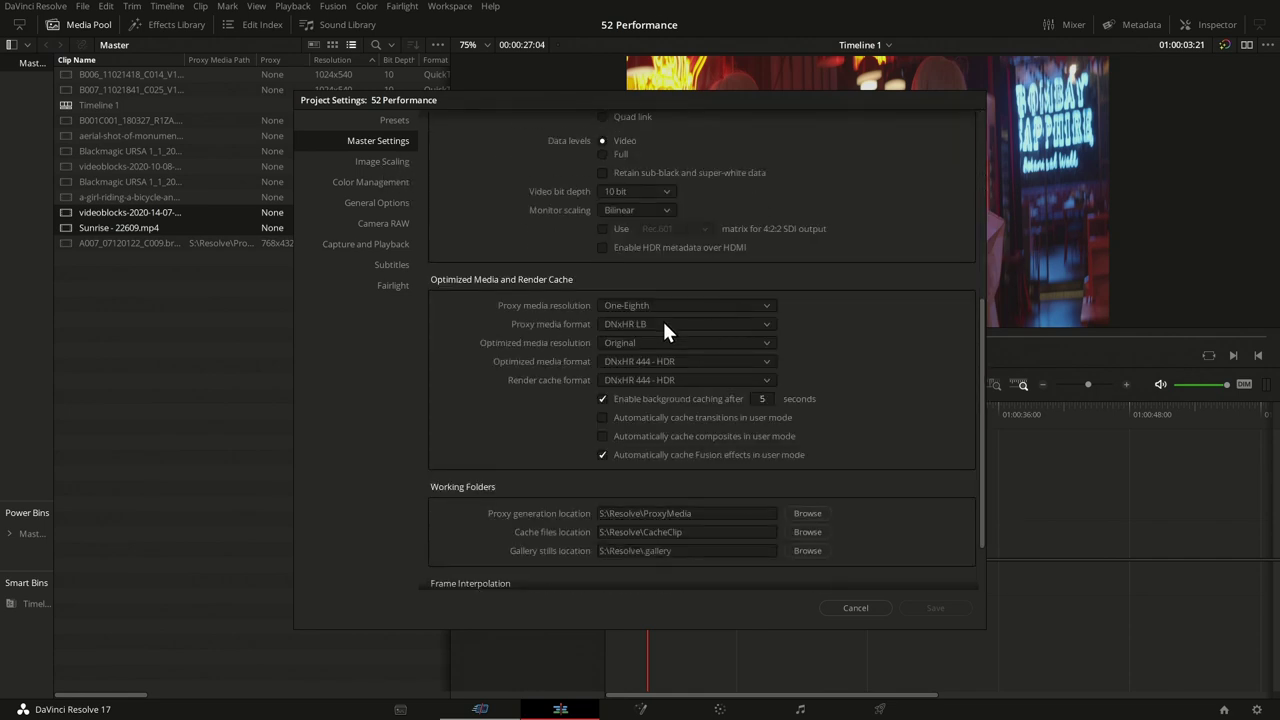
pyautogui.click(645, 306)
pyautogui.click(645, 352)
pyautogui.click(936, 610)
pyautogui.rightClick(149, 210)
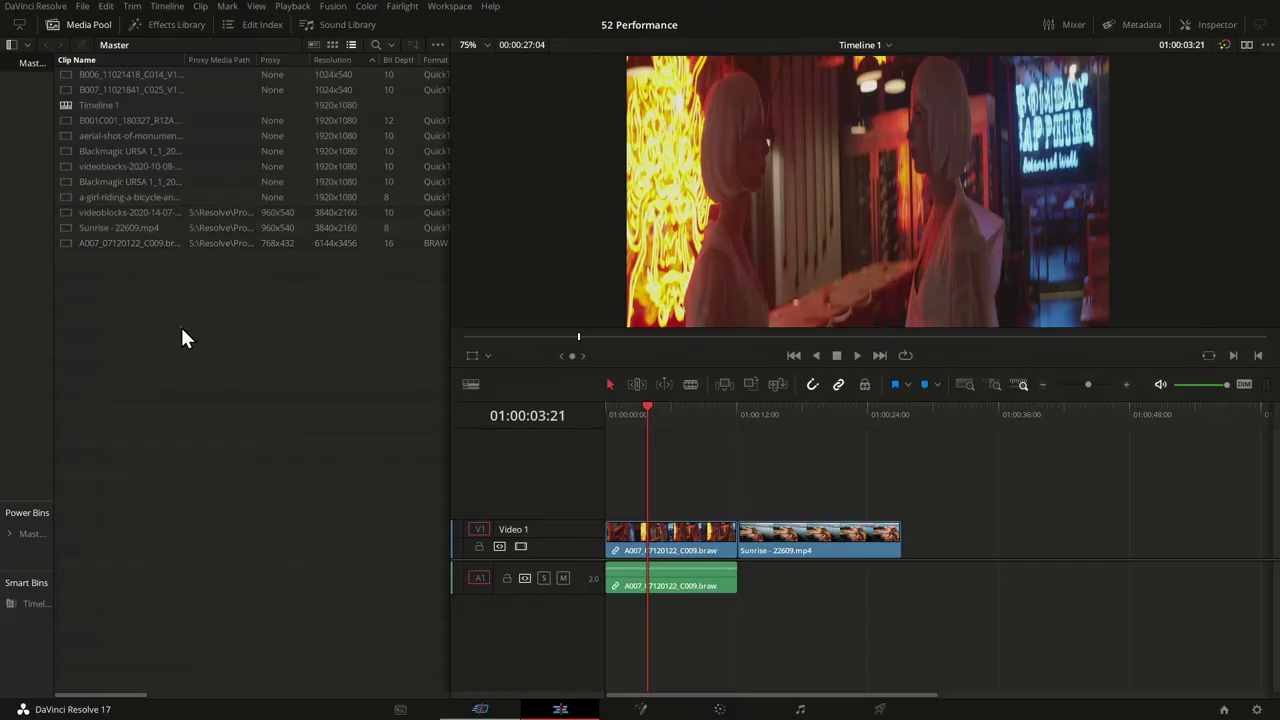
# - Link the bike-sequence proxy file ending in _S000.mov from the Skyreplacement folder to the 3840x2160 videoblocks clip
pyautogui.rightClick(117, 210)
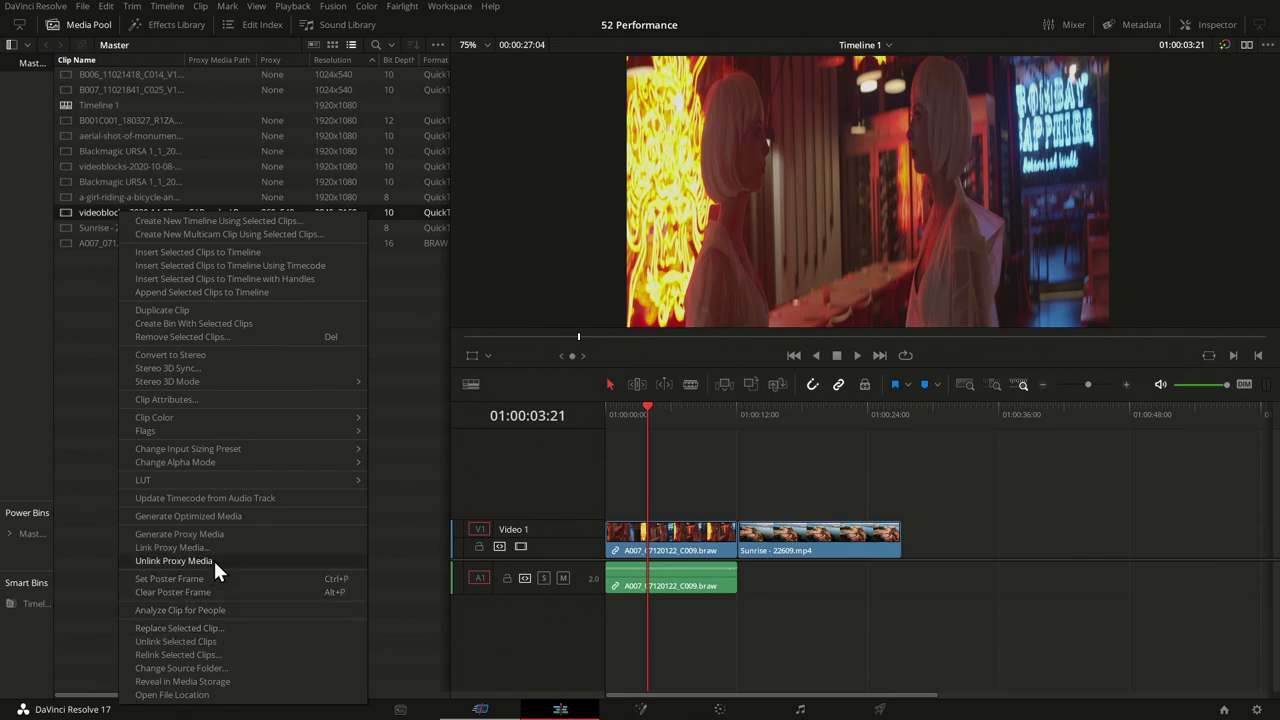
pyautogui.click(187, 546)
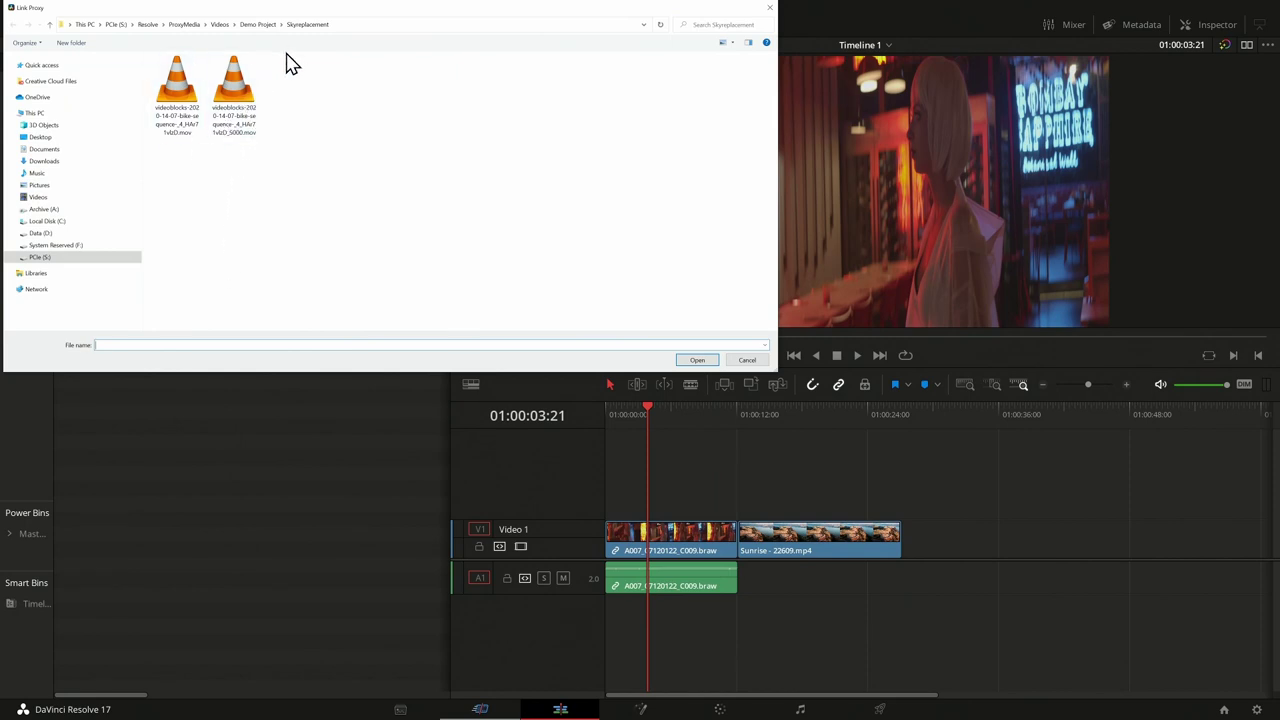
pyautogui.moveTo(368, 6); pyautogui.dragTo(725, 64)
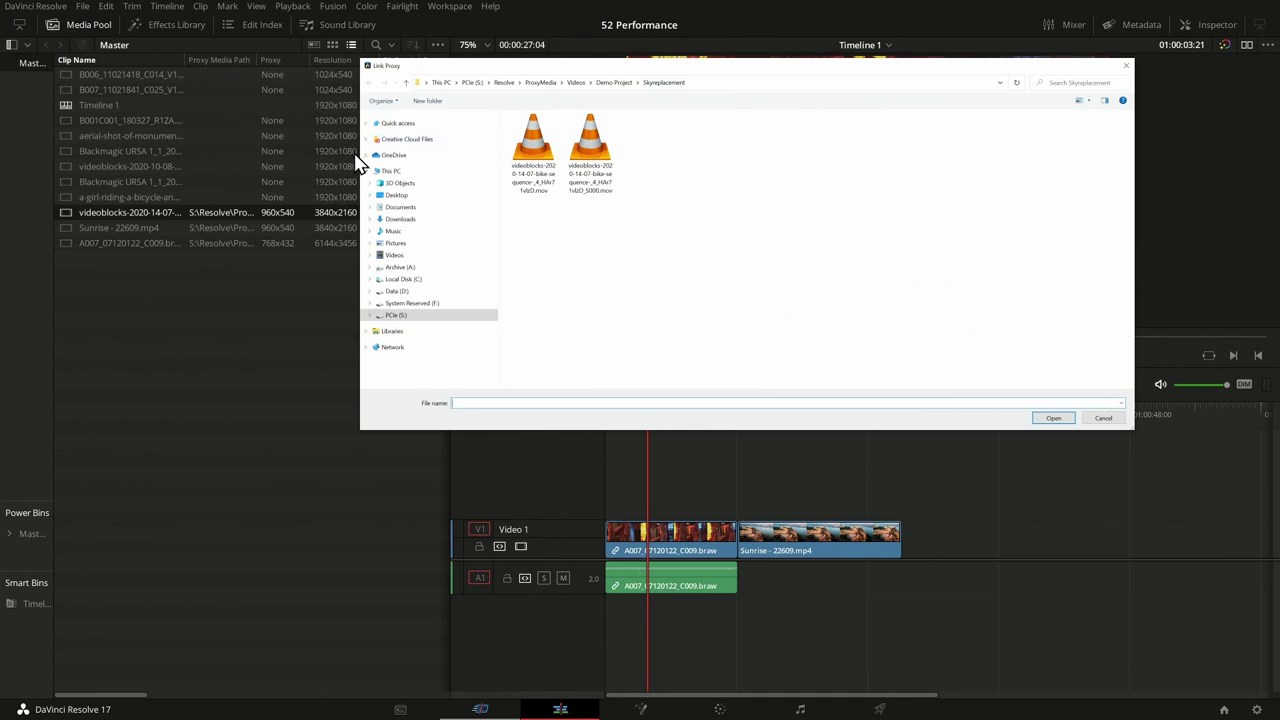
pyautogui.click(534, 195)
pyautogui.click(588, 192)
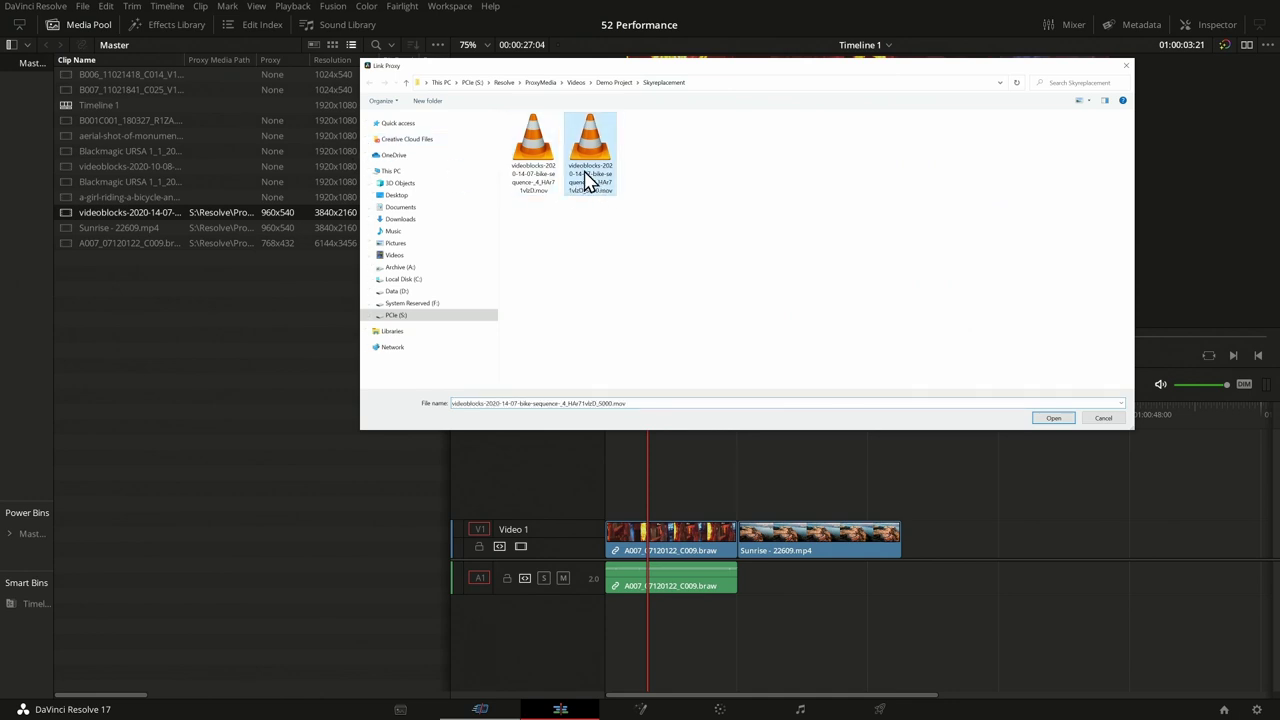
pyautogui.click(1043, 420)
# - Show the proxy media commands available for the 3840x2160 videoblocks clip
pyautogui.rightClick(138, 212)
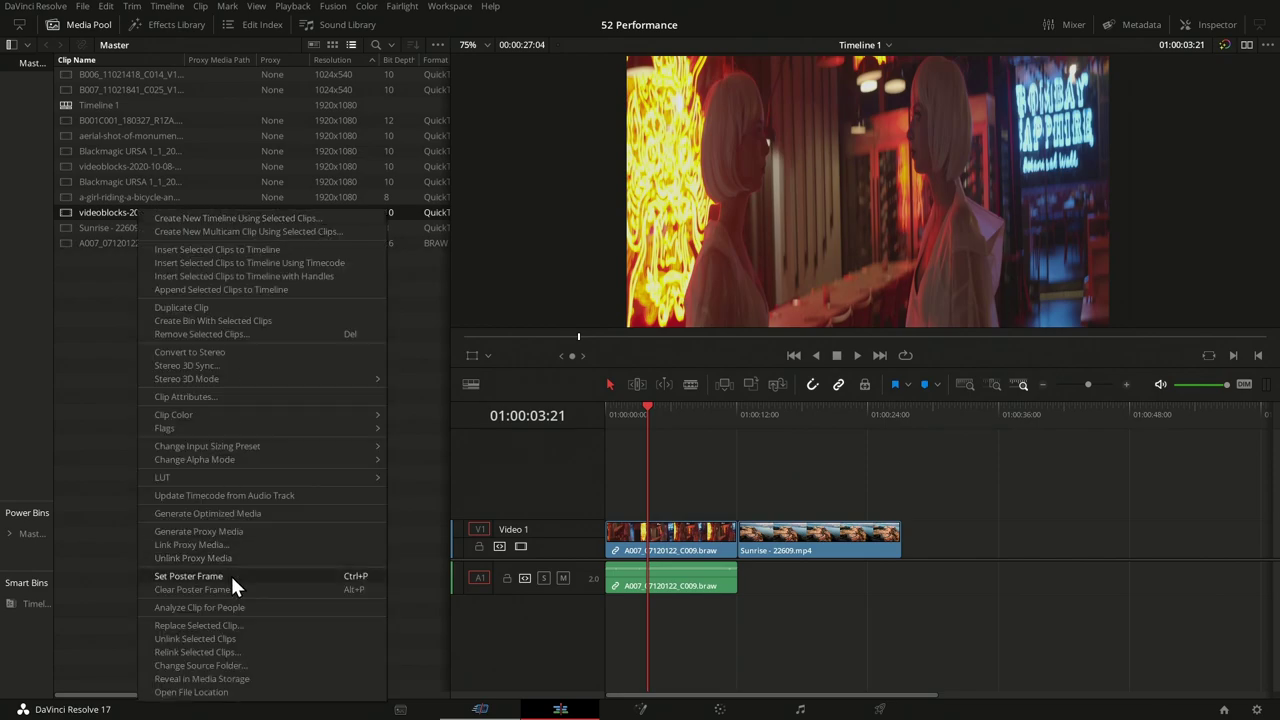